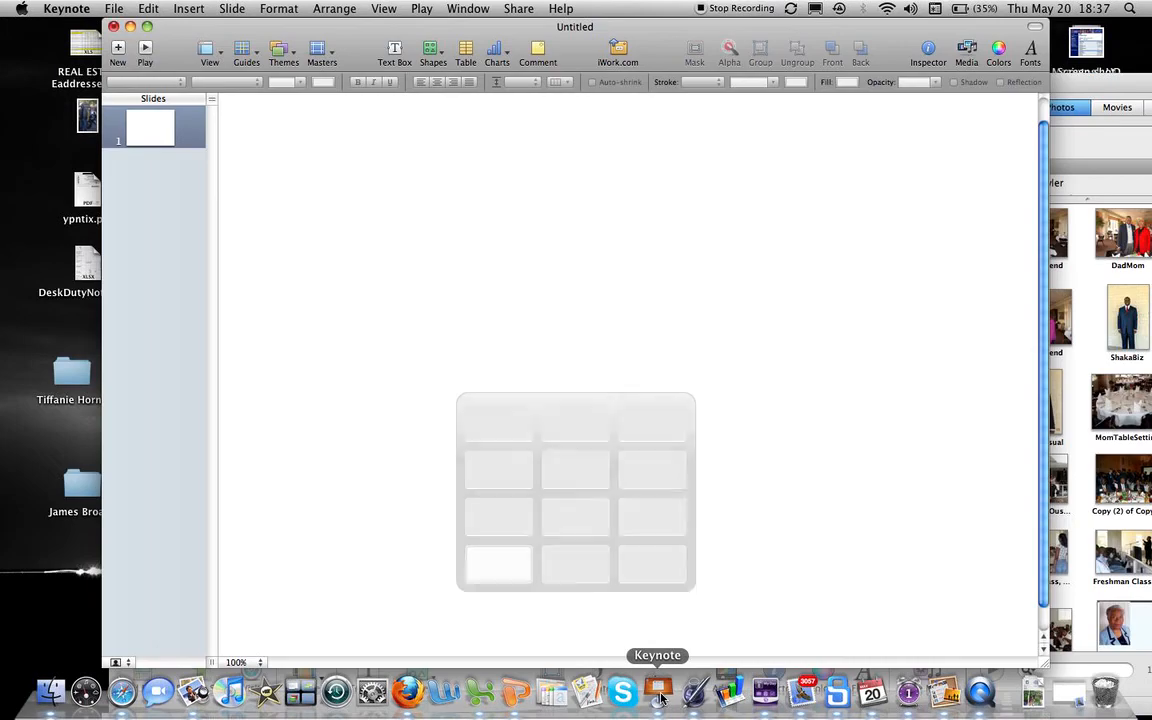
# Step: Show the recently opened presentations list under File > Open Recent
pyautogui.click(115, 9)
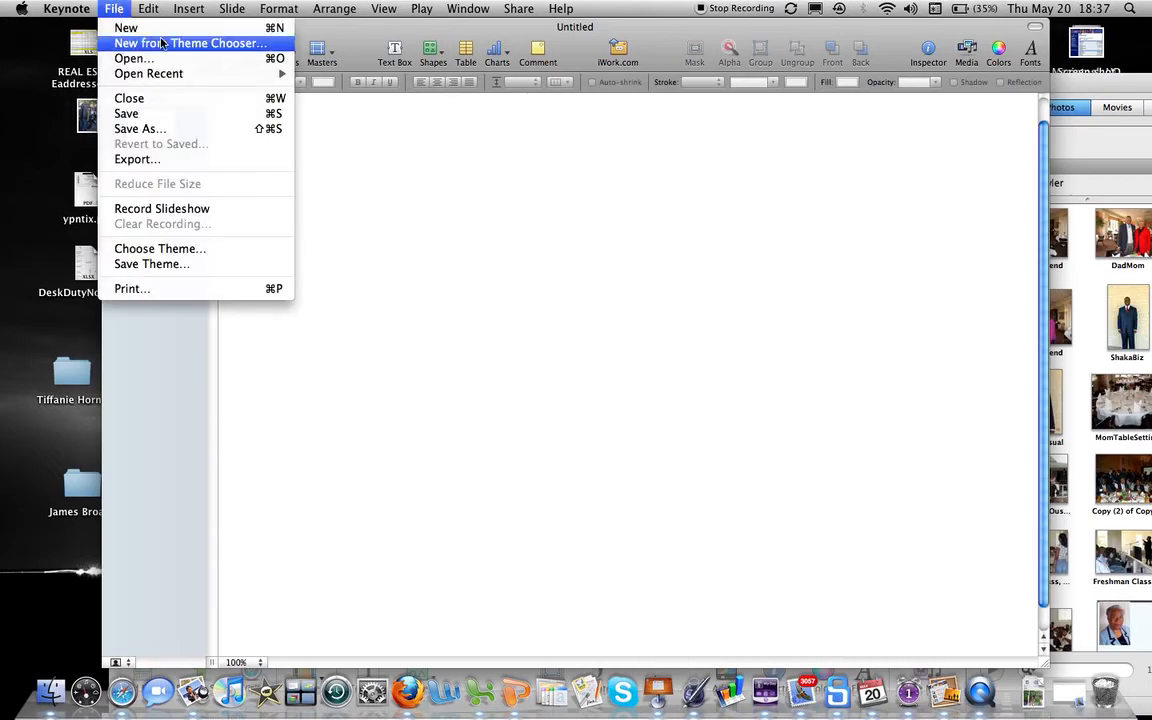
pyautogui.moveTo(219, 75)
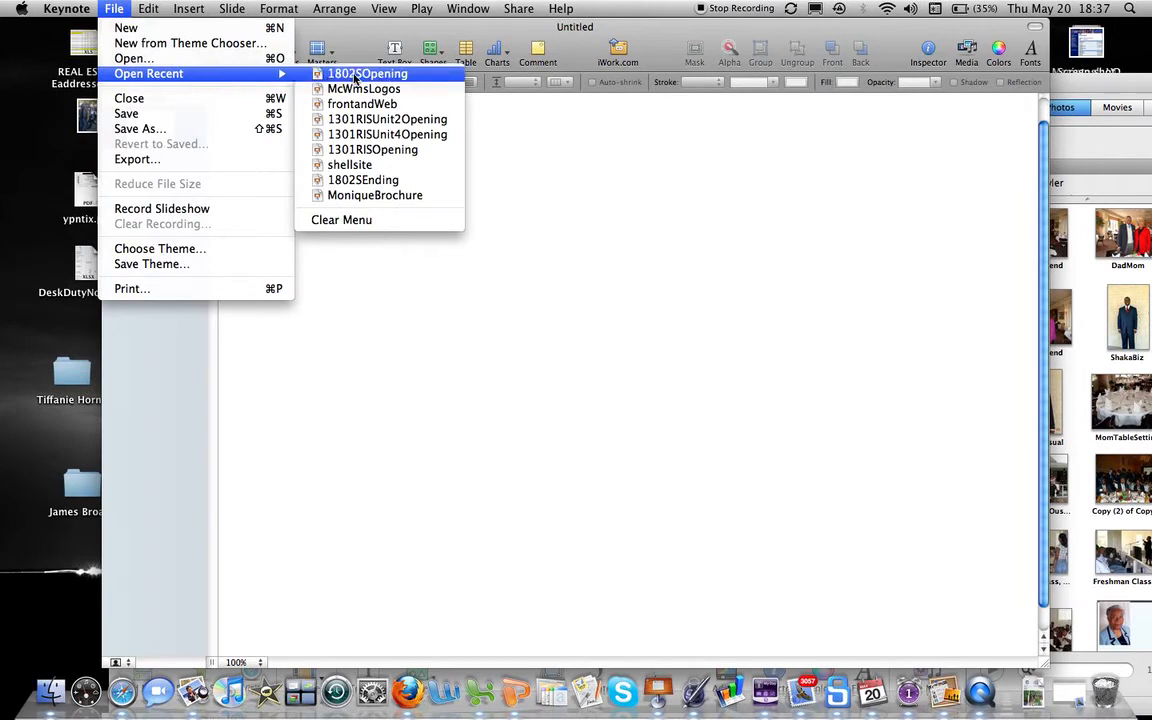
# Step: Open 1802SOpening, play the slideshow from slide 1, then return to the title slide
pyautogui.click(355, 76)
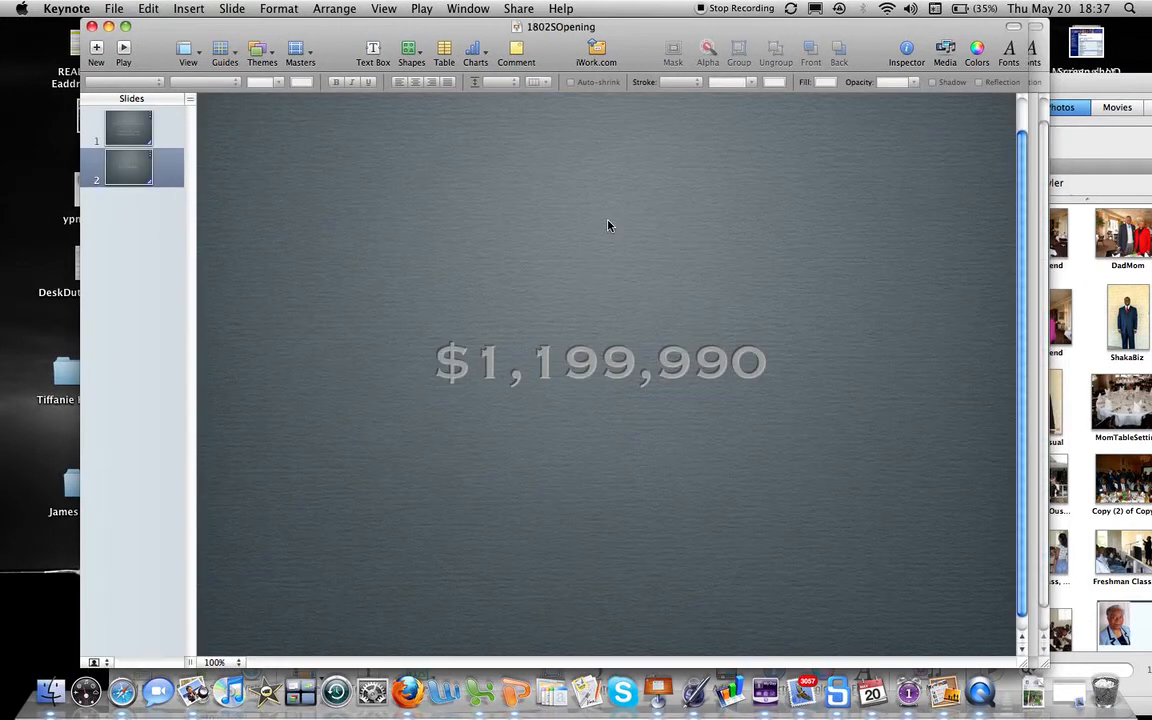
pyautogui.click(136, 128)
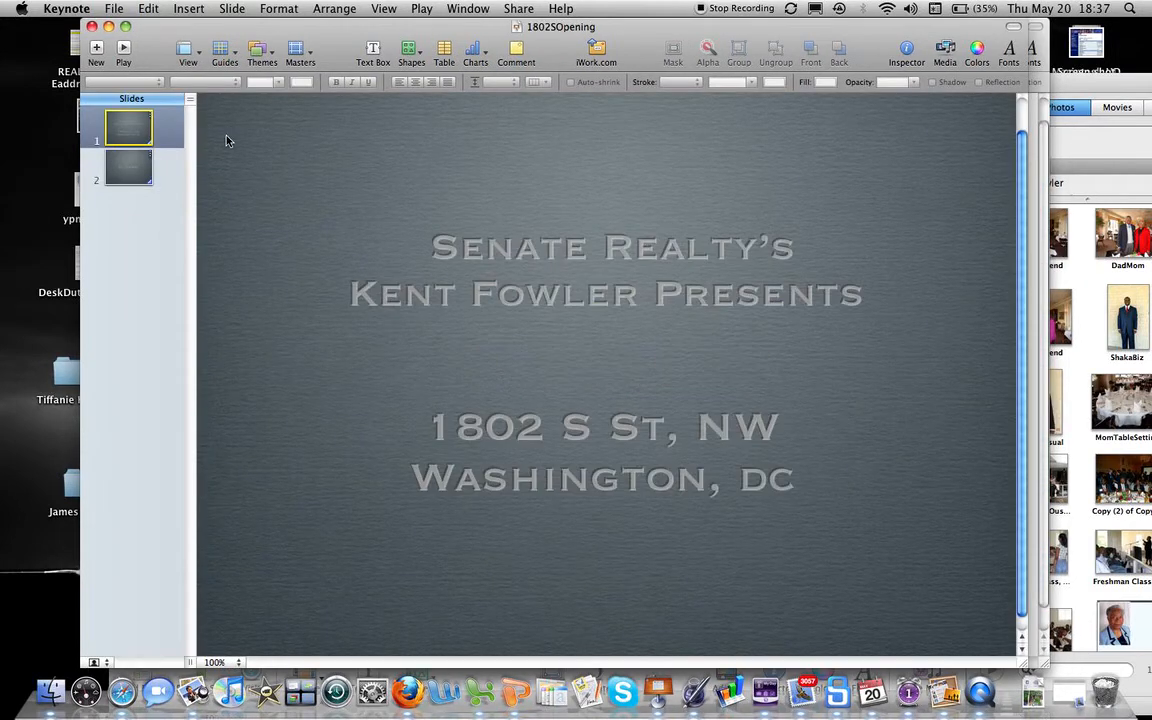
pyautogui.click(123, 49)
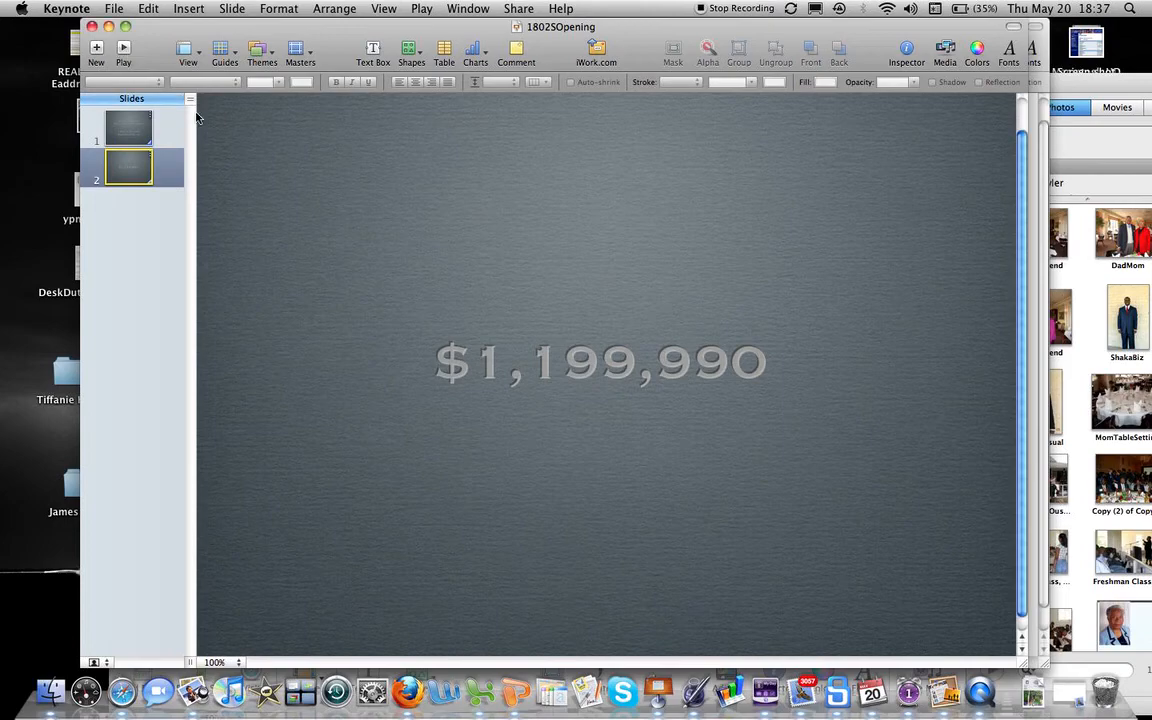
pyautogui.click(133, 130)
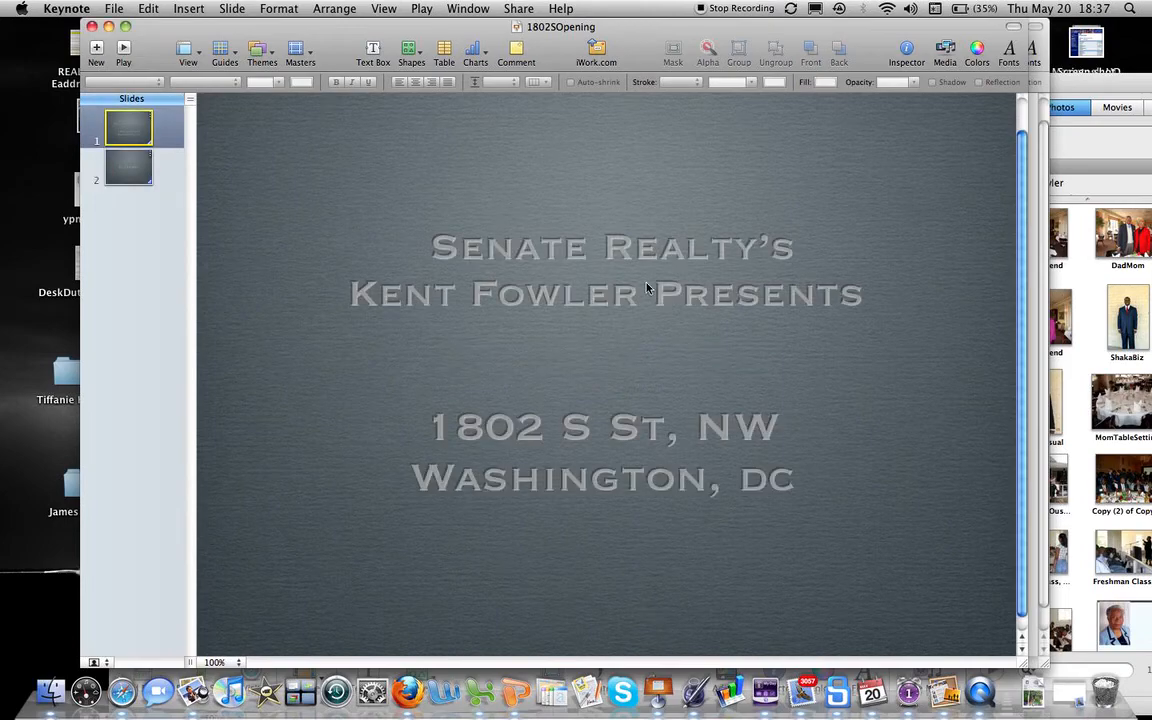
# Step: Replace the presenter's name in the title's 'Presents' line with the new presenter's full name
pyautogui.click(598, 296)
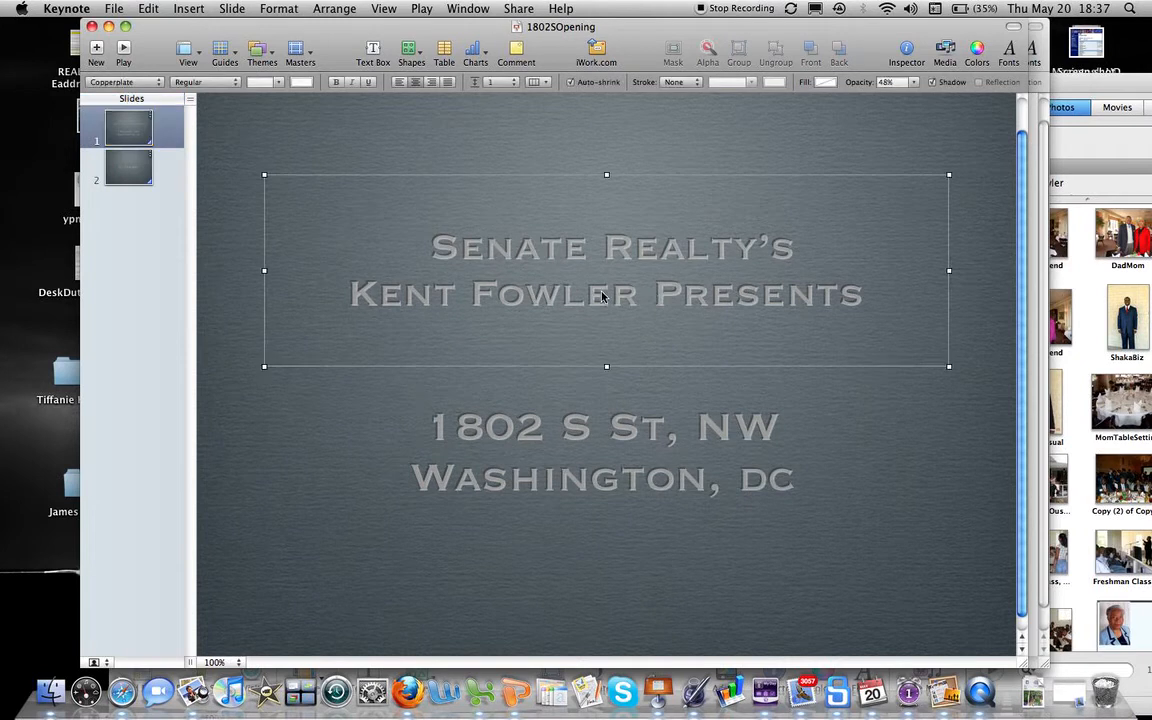
pyautogui.doubleClick(601, 295)
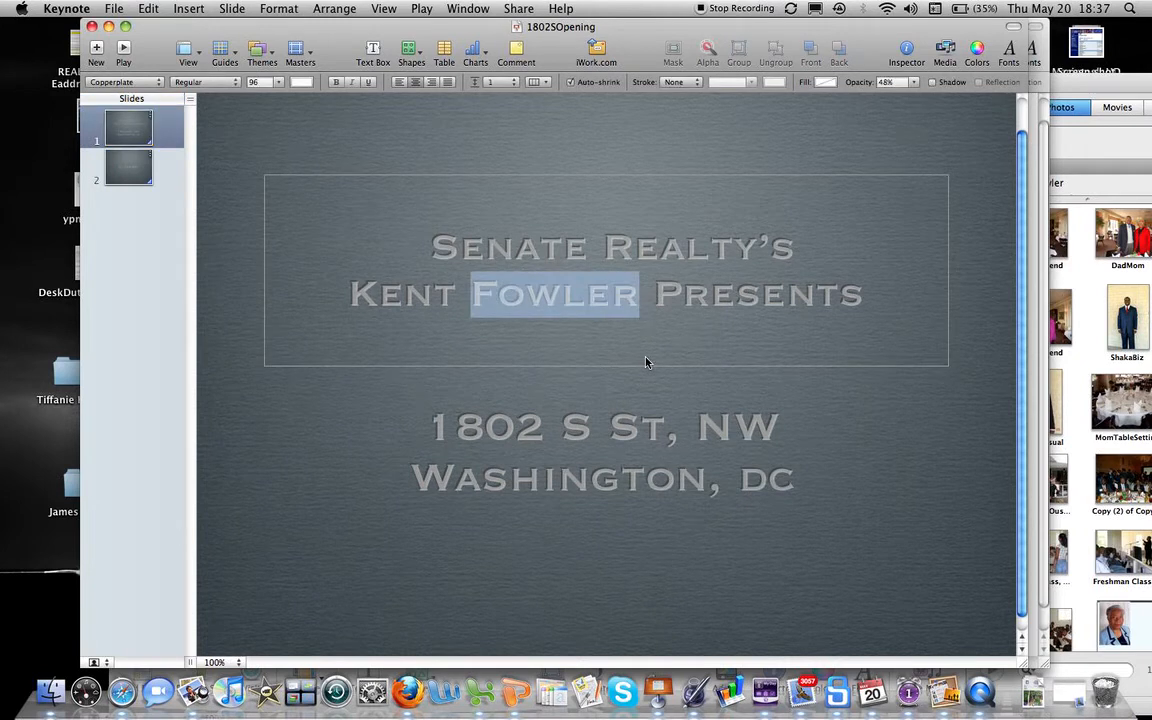
pyautogui.press('BackSpace')
pyautogui.press('BackSpace')
pyautogui.press('BackSpace')
pyautogui.press('BackSpace')
pyautogui.press('BackSpace')
pyautogui.press('BackSpace')
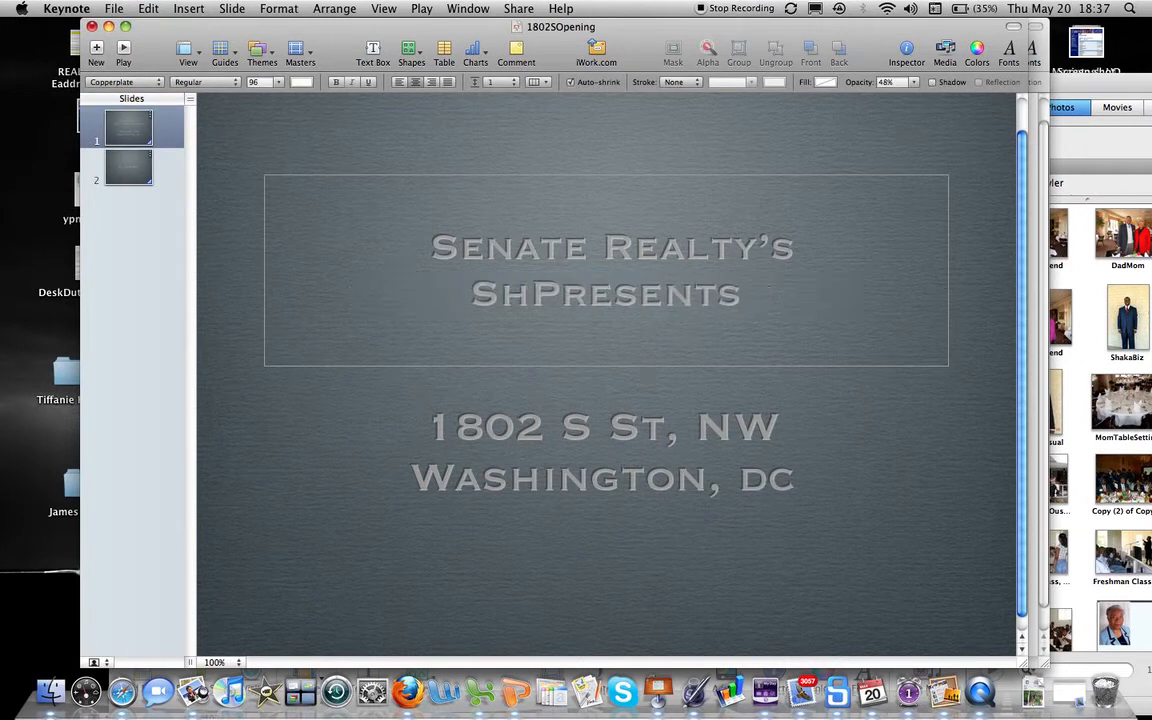
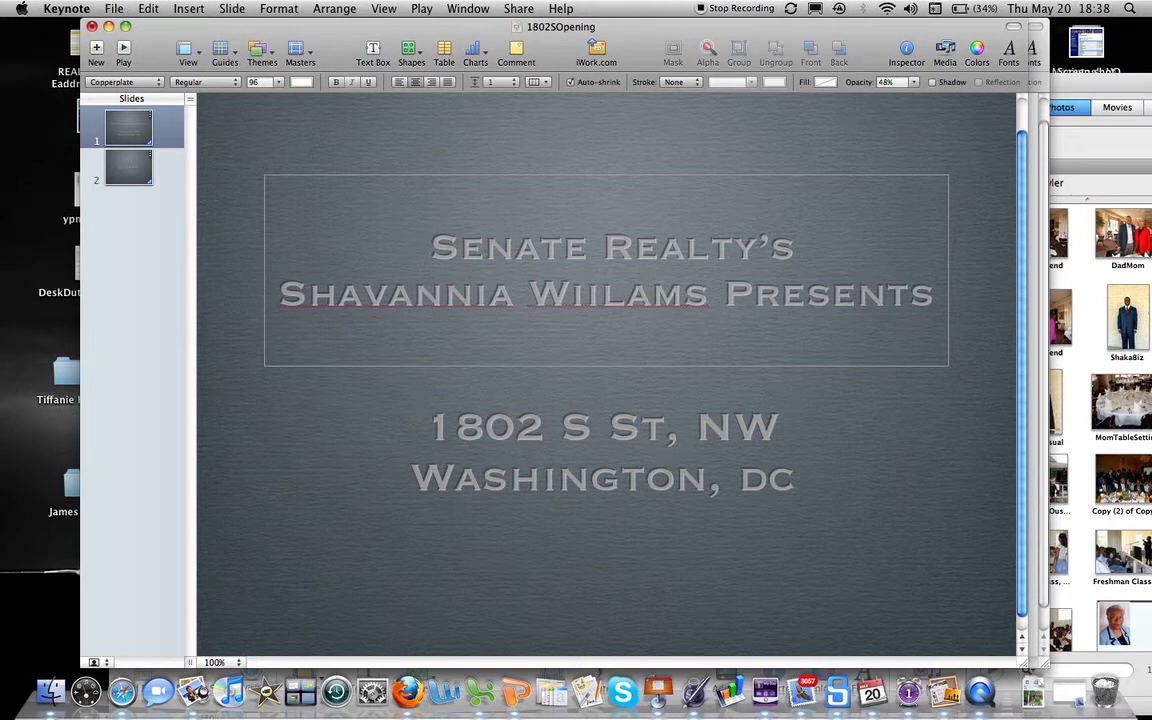
pyautogui.click(503, 438)
pyautogui.doubleClick(503, 438)
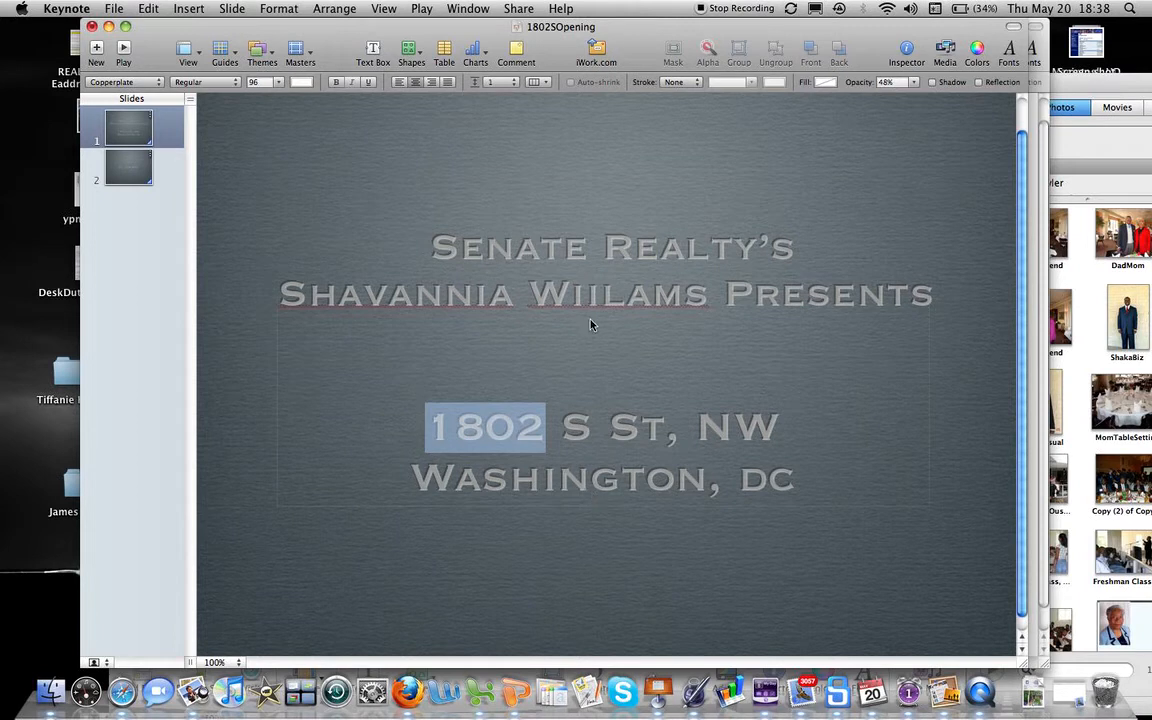
pyautogui.press('Escape')
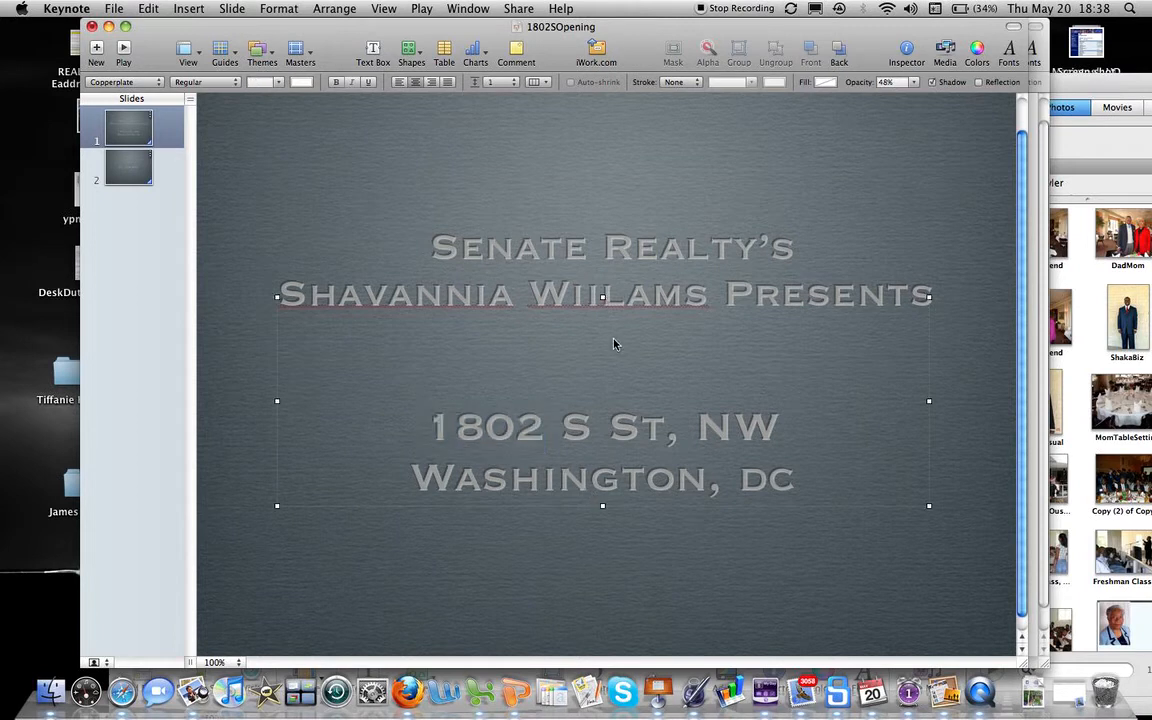
pyautogui.doubleClick(619, 293)
pyautogui.doubleClick(602, 300)
pyautogui.click(585, 298)
pyautogui.click(600, 310)
pyautogui.doubleClick(587, 432)
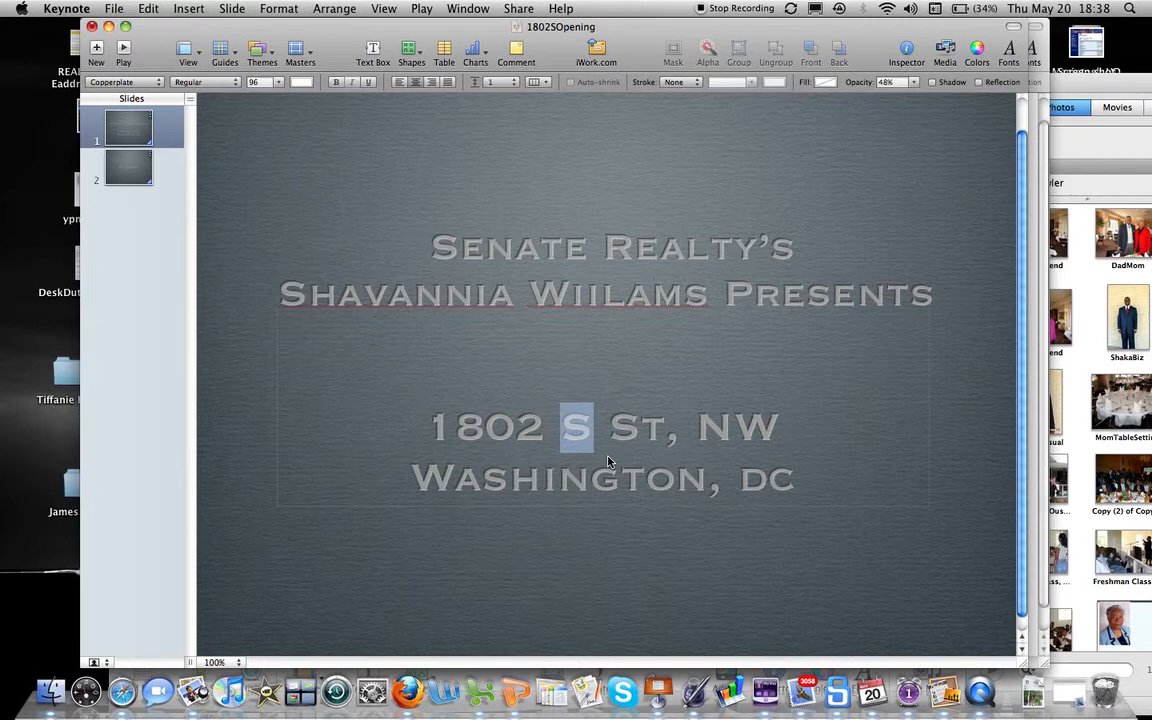
pyautogui.write('New Hamp')
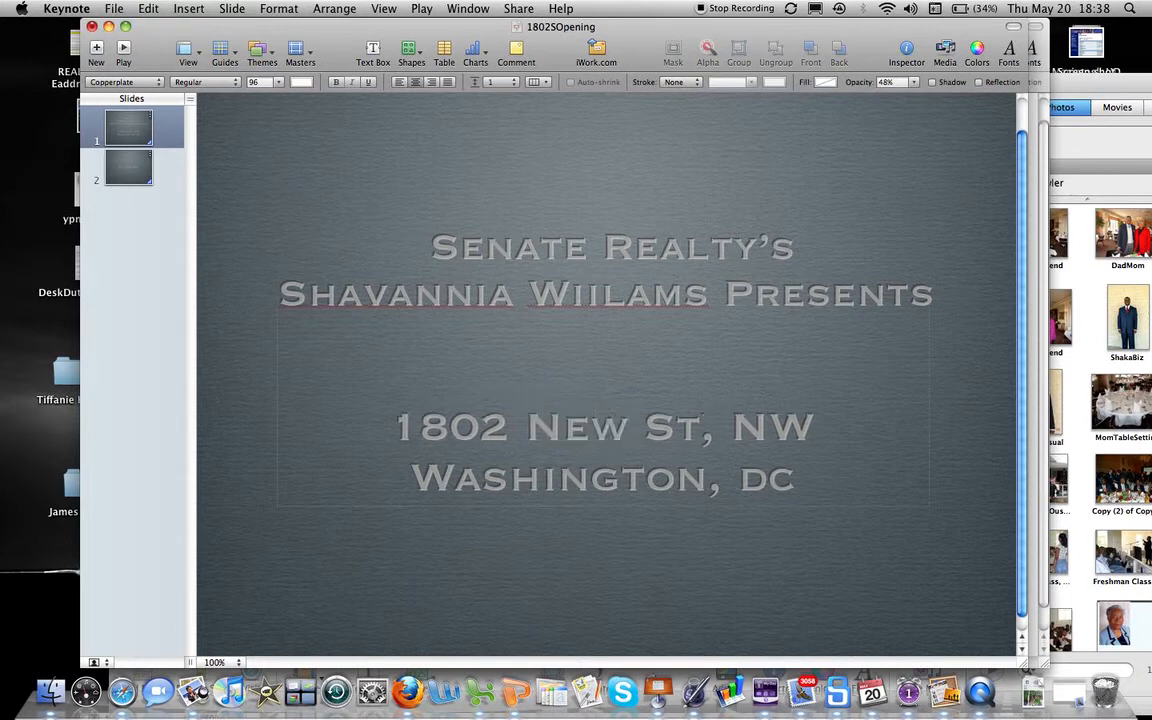
pyautogui.write('shire')
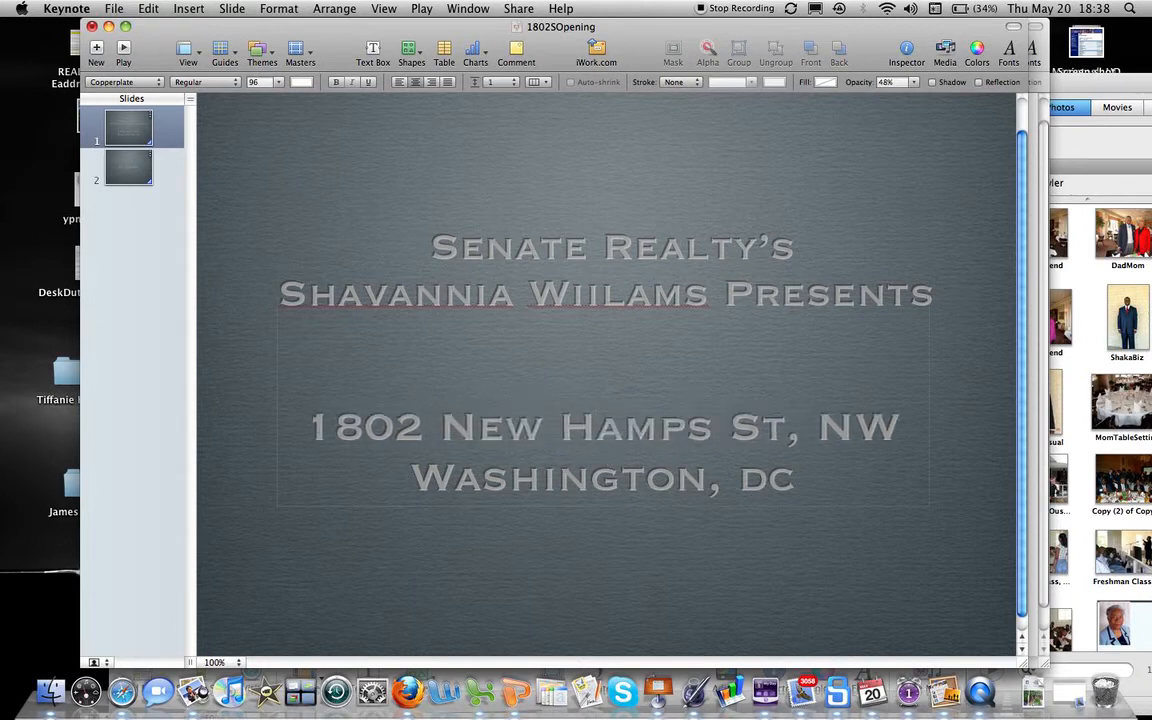
pyautogui.click(621, 567)
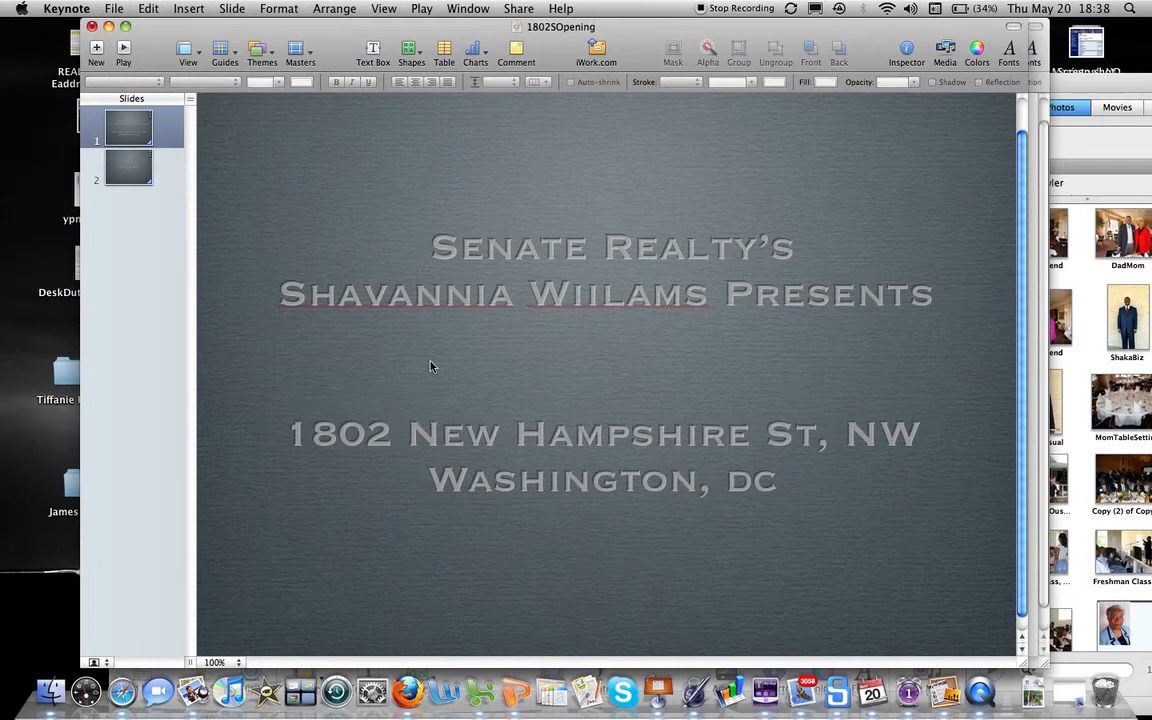
# Step: Save the presentation as SampleOpening and open the Build inspector for the title text
pyautogui.click(115, 12)
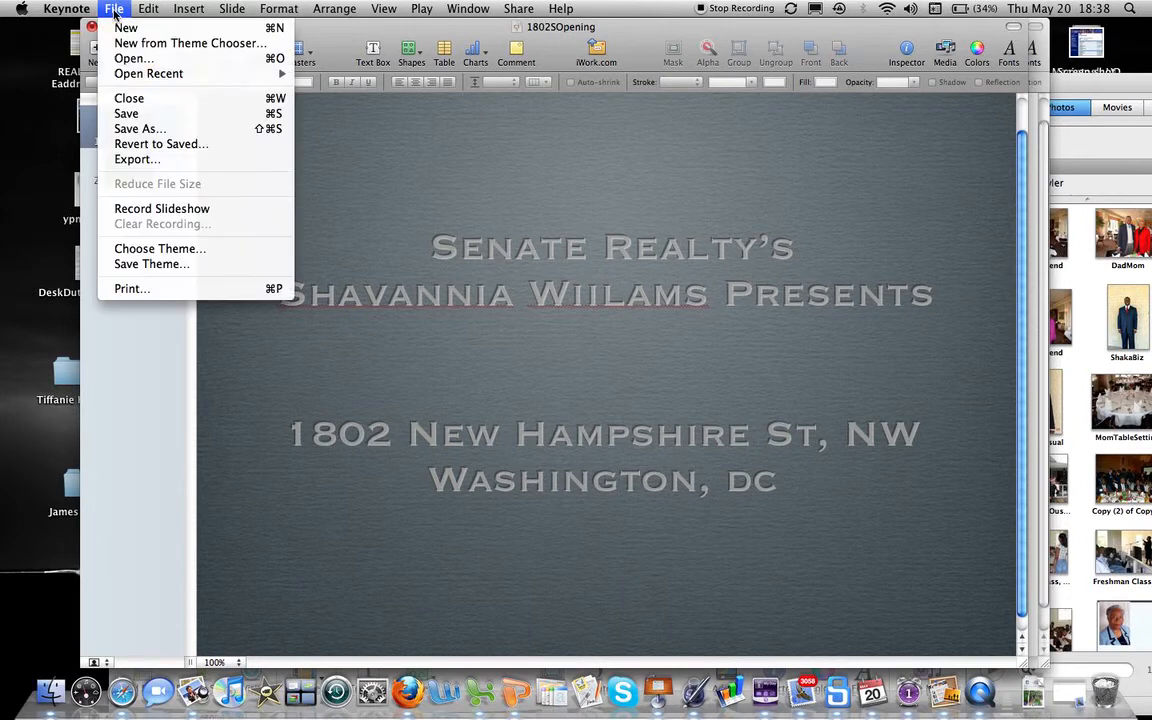
pyautogui.click(195, 130)
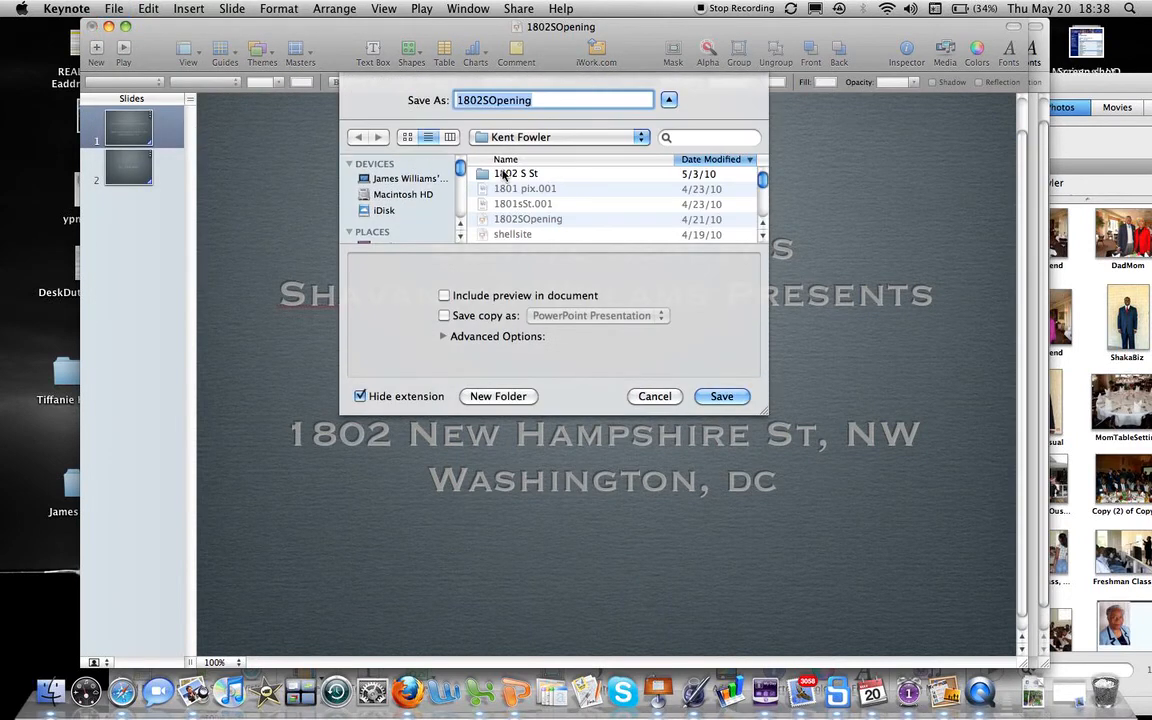
pyautogui.write('Sa')
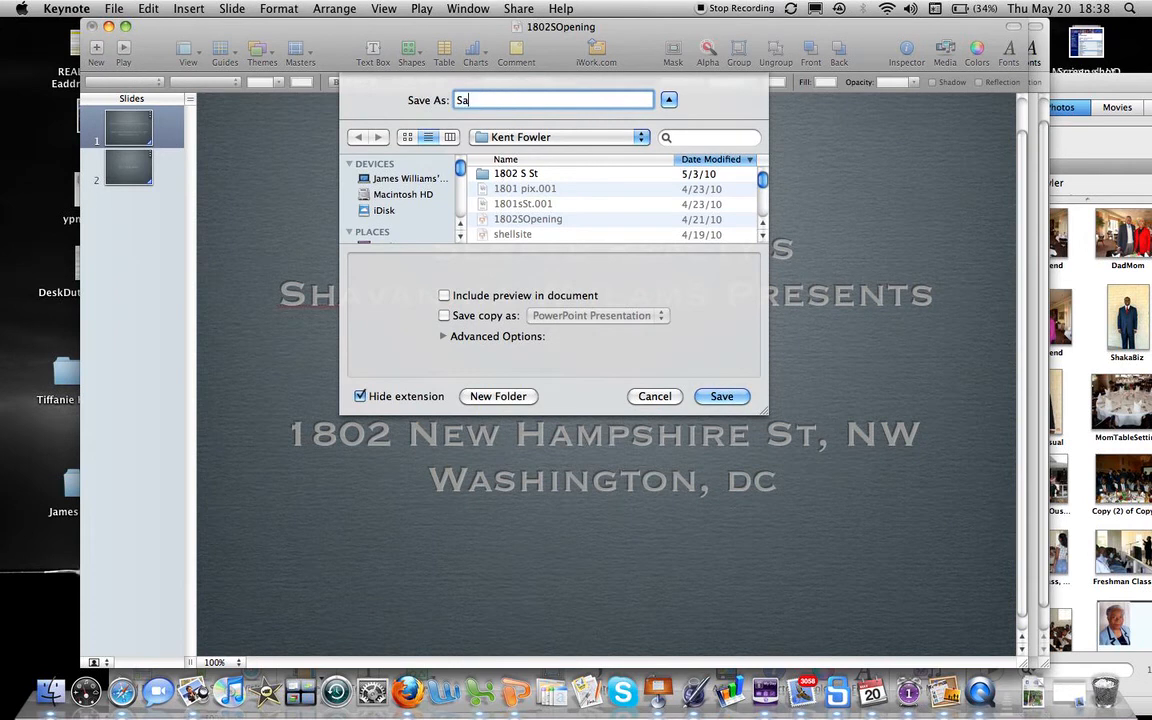
pyautogui.write('mpleOpening')
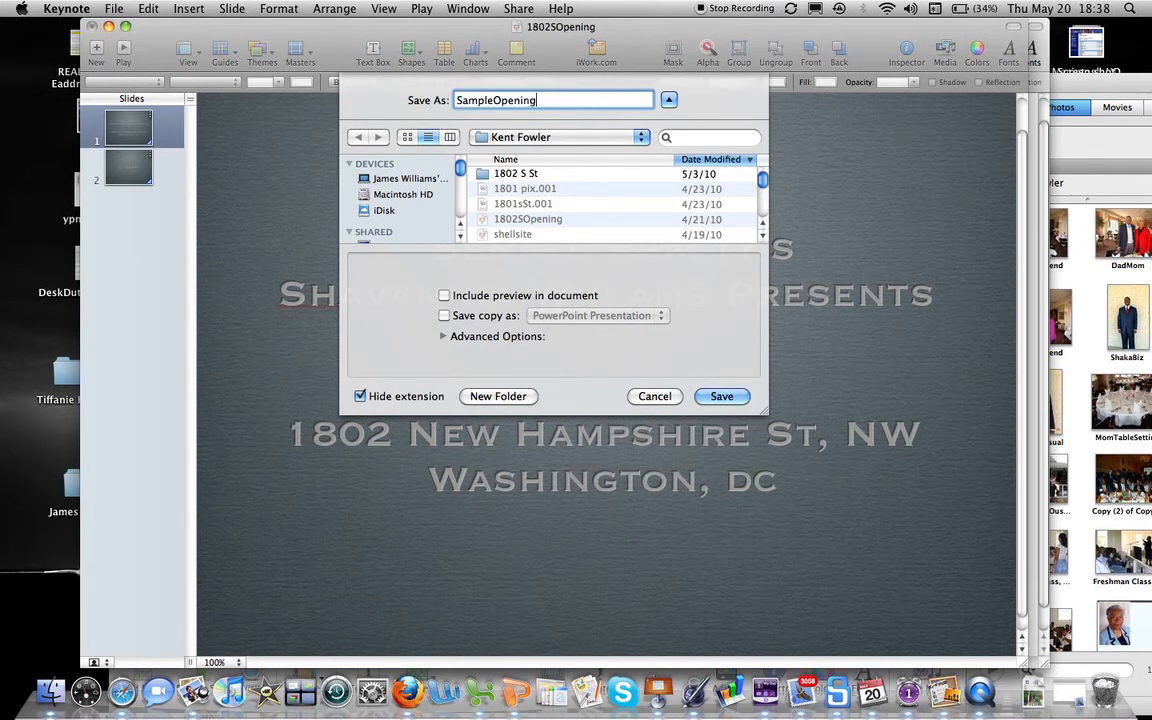
pyautogui.click(722, 397)
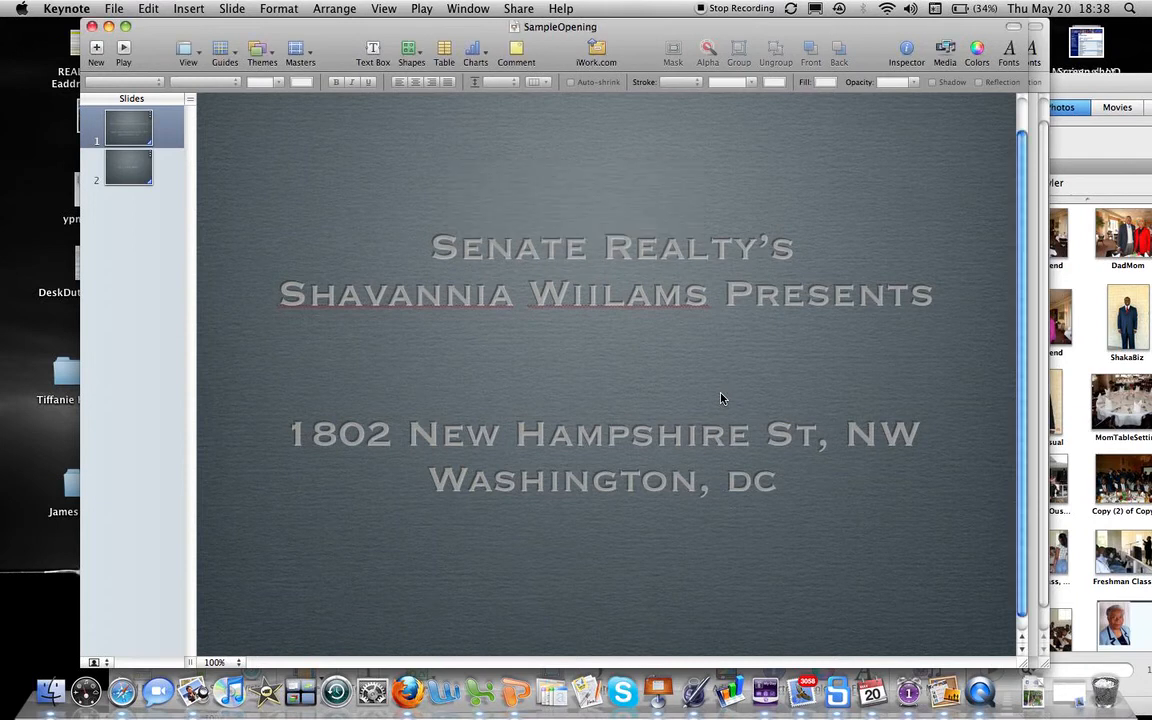
pyautogui.click(642, 270)
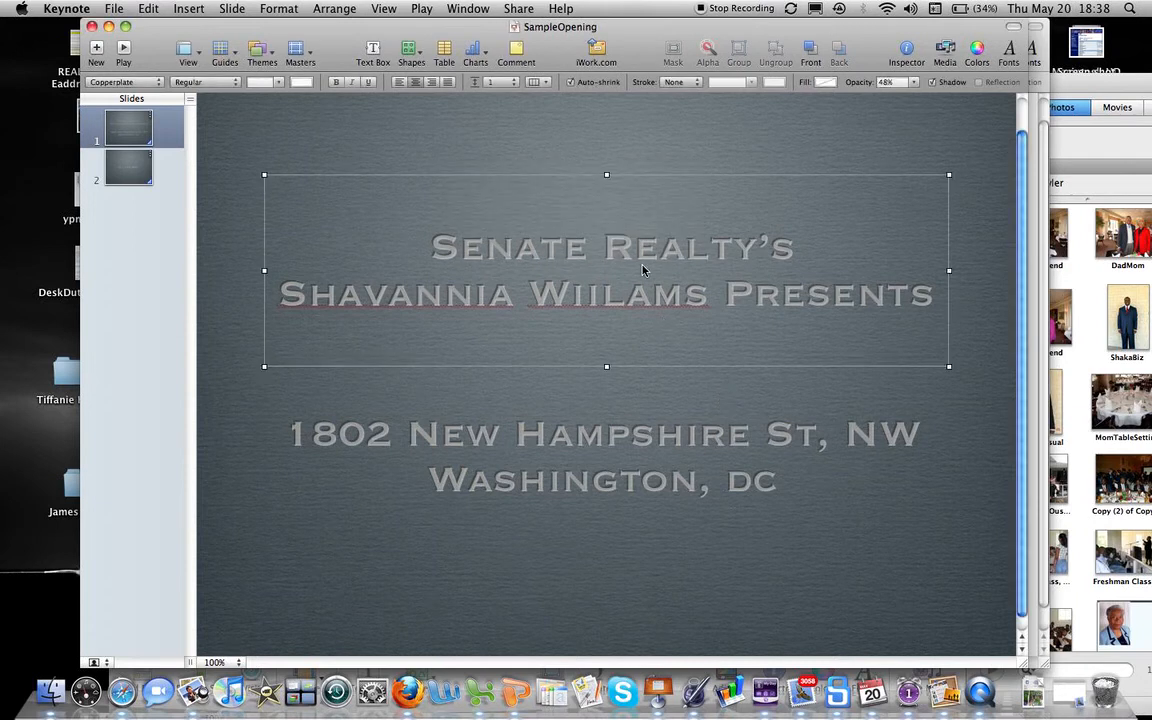
pyautogui.click(908, 48)
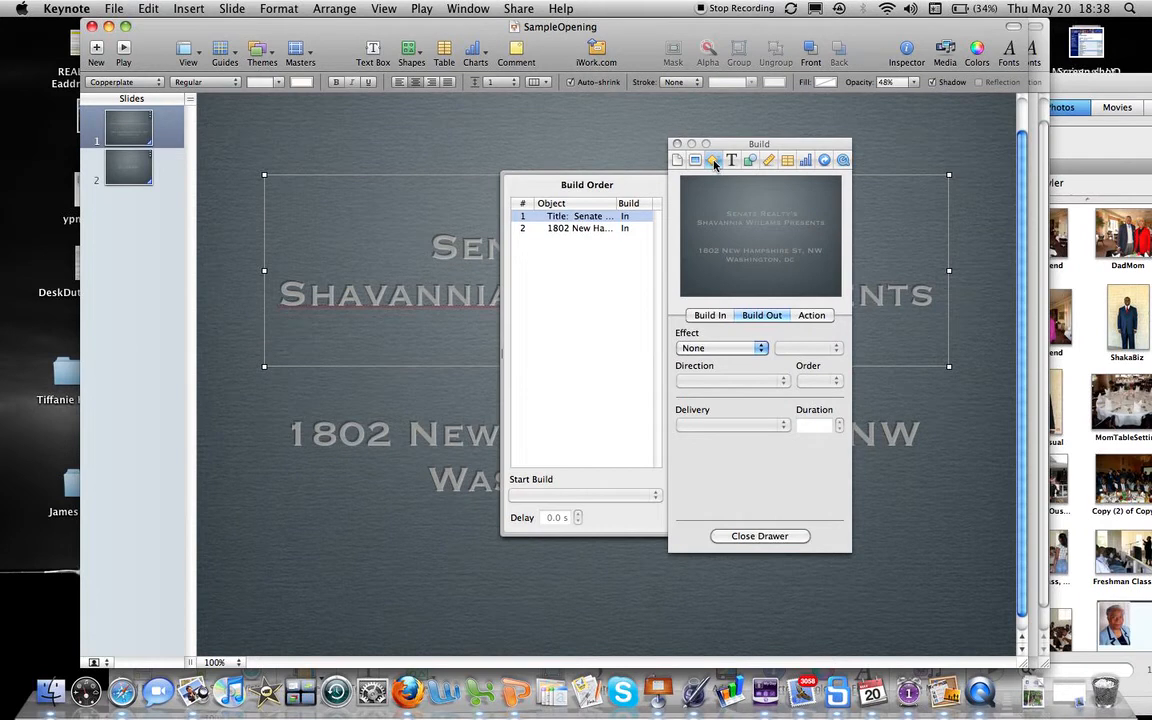
# Step: Change the title's build-in effect from Comet to Cube
pyautogui.click(720, 319)
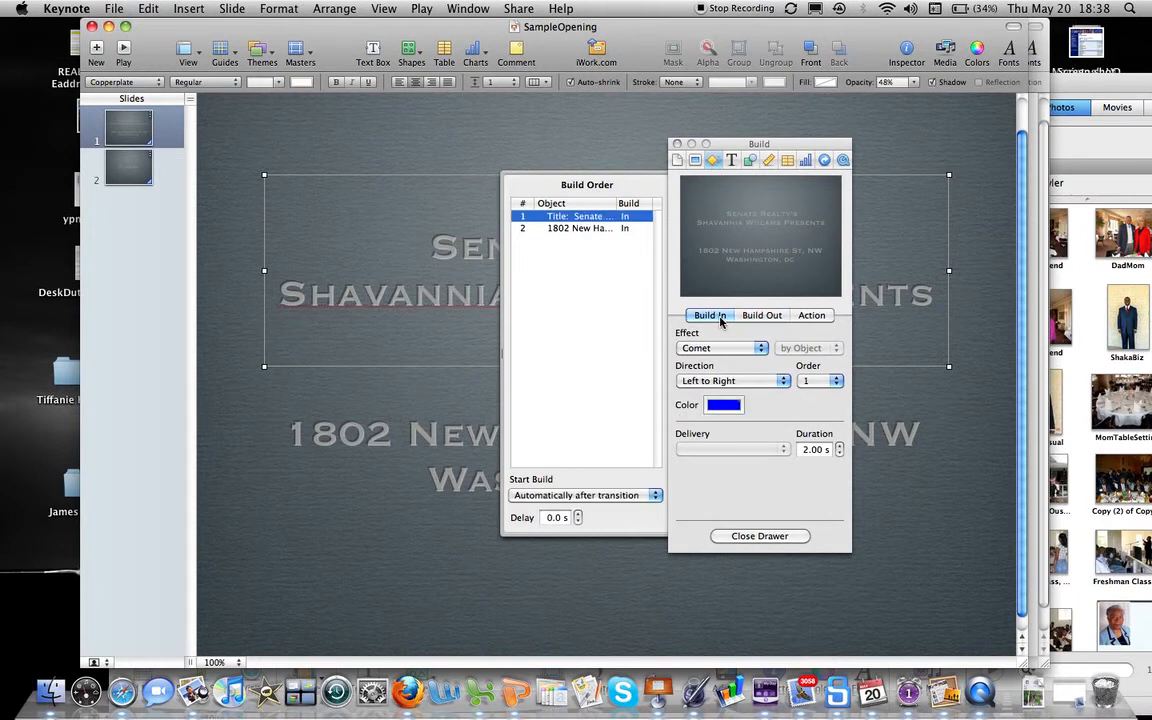
pyautogui.click(761, 348)
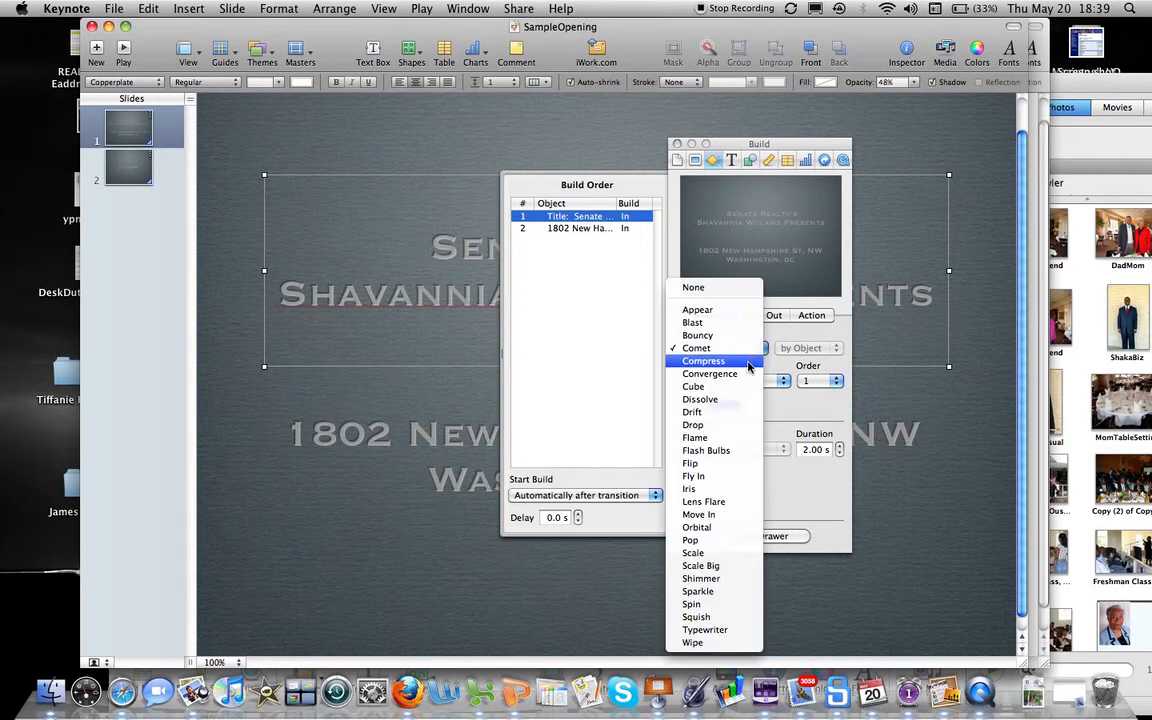
pyautogui.click(744, 387)
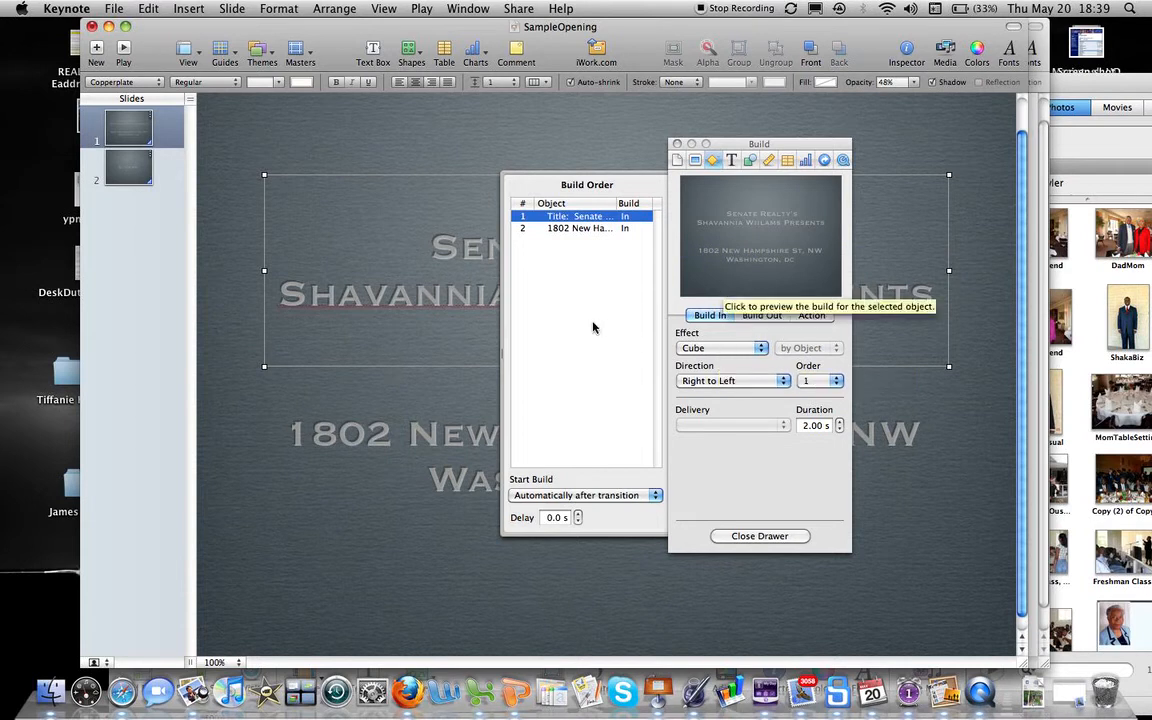
pyautogui.click(447, 423)
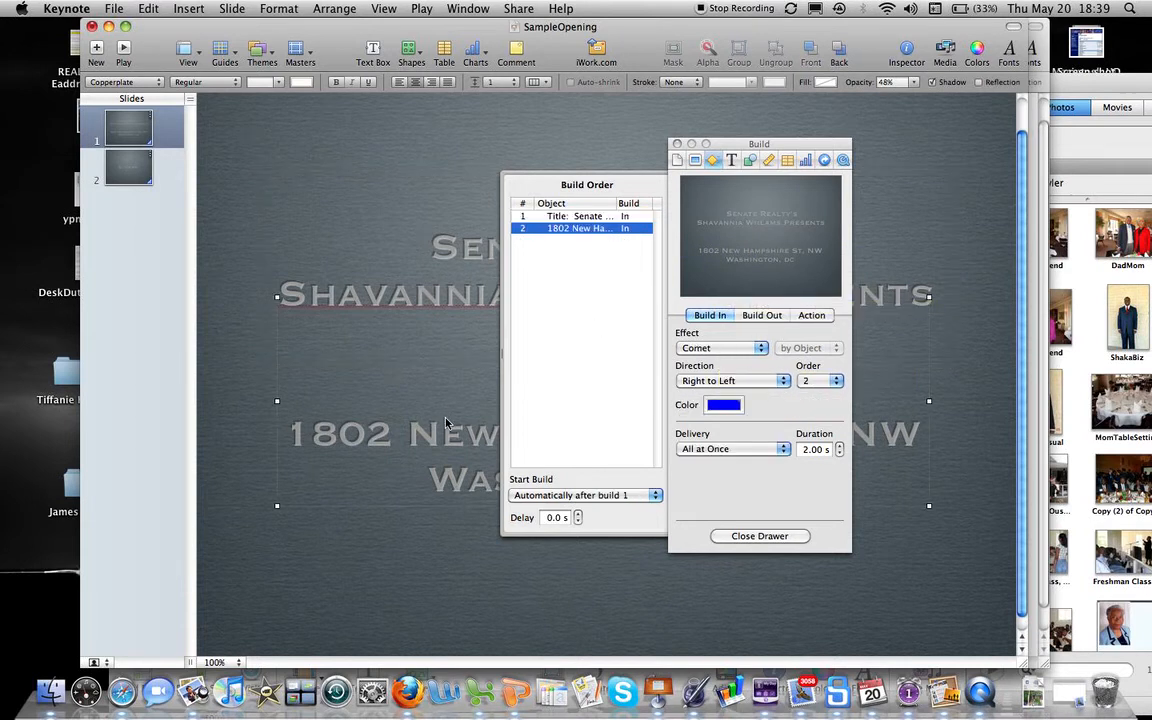
# Step: Switch the address text's build-in effect from Comet to Flame
pyautogui.click(762, 347)
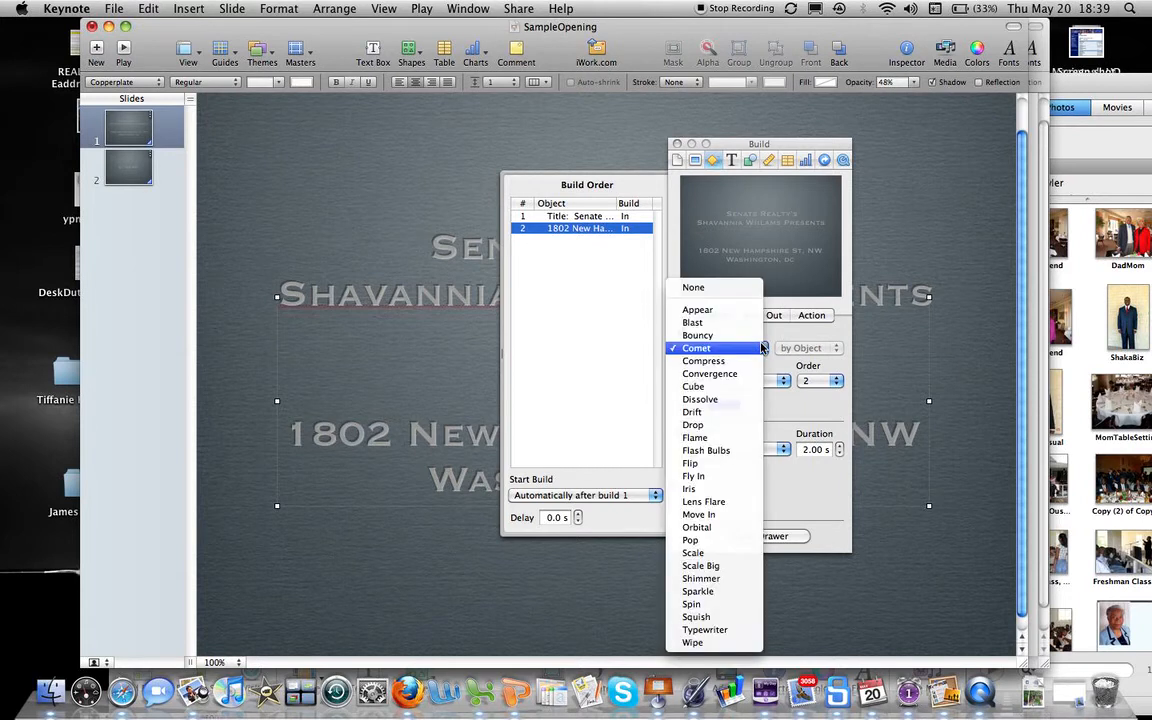
pyautogui.click(731, 438)
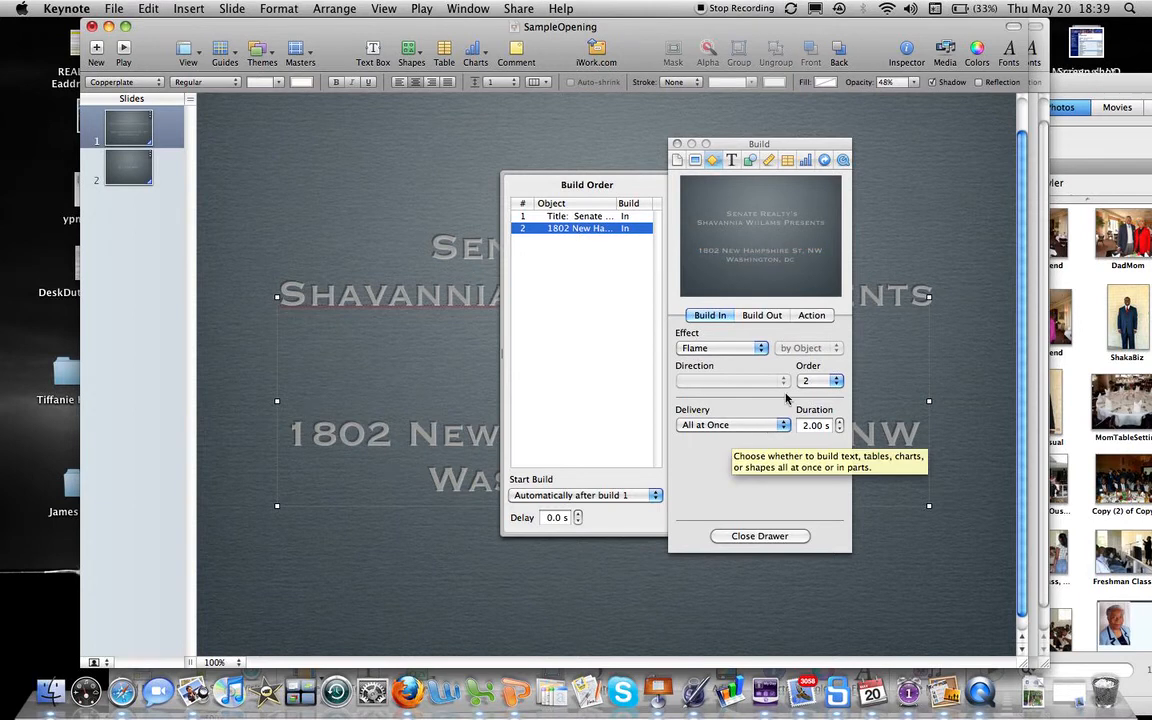
pyautogui.click(771, 316)
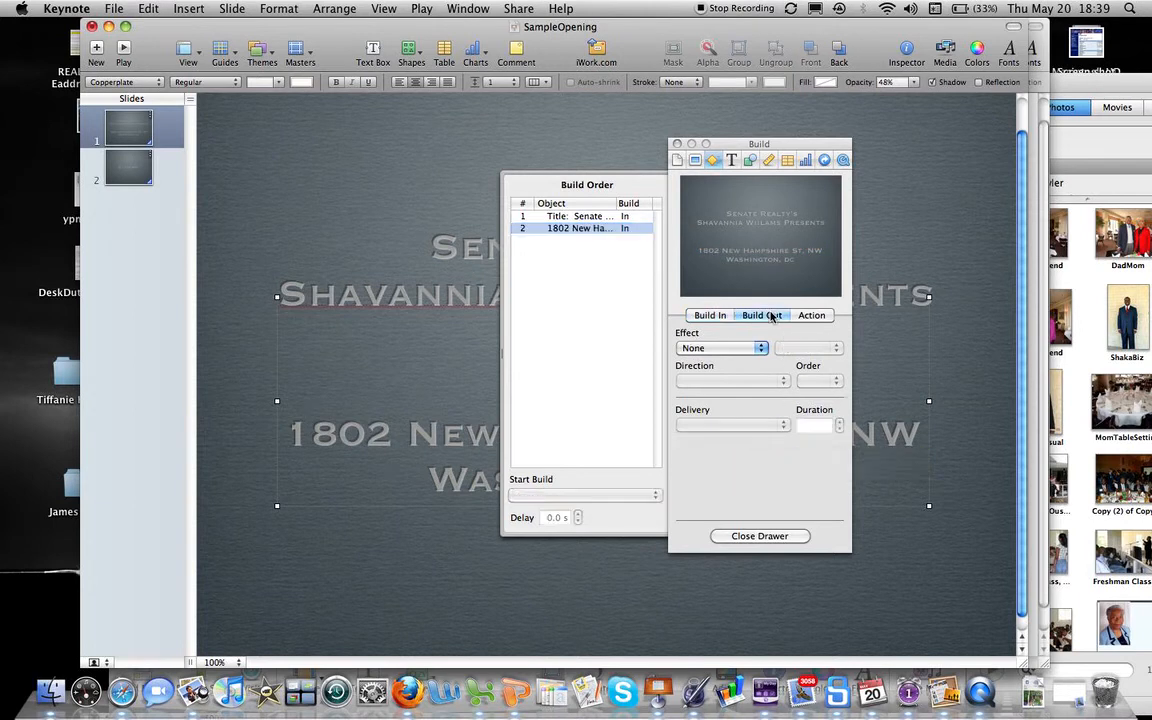
# Step: Select the title's build and give it a Blast build-out effect
pyautogui.click(603, 219)
pyautogui.click(603, 218)
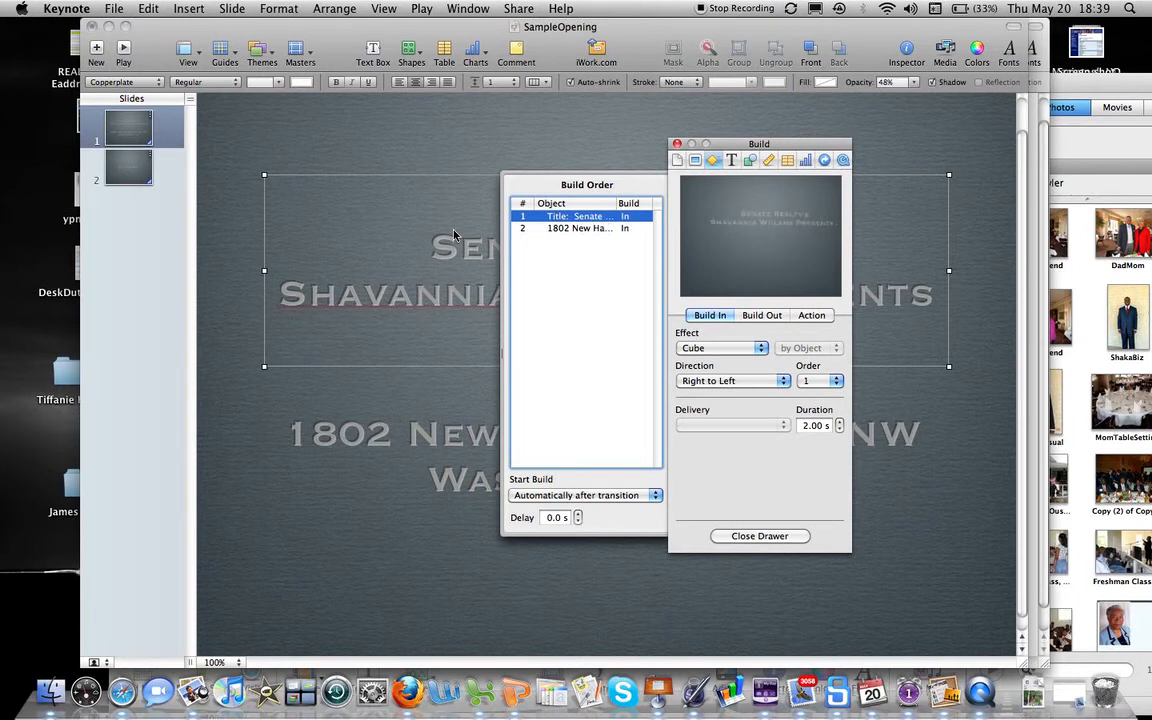
pyautogui.click(763, 316)
pyautogui.click(765, 349)
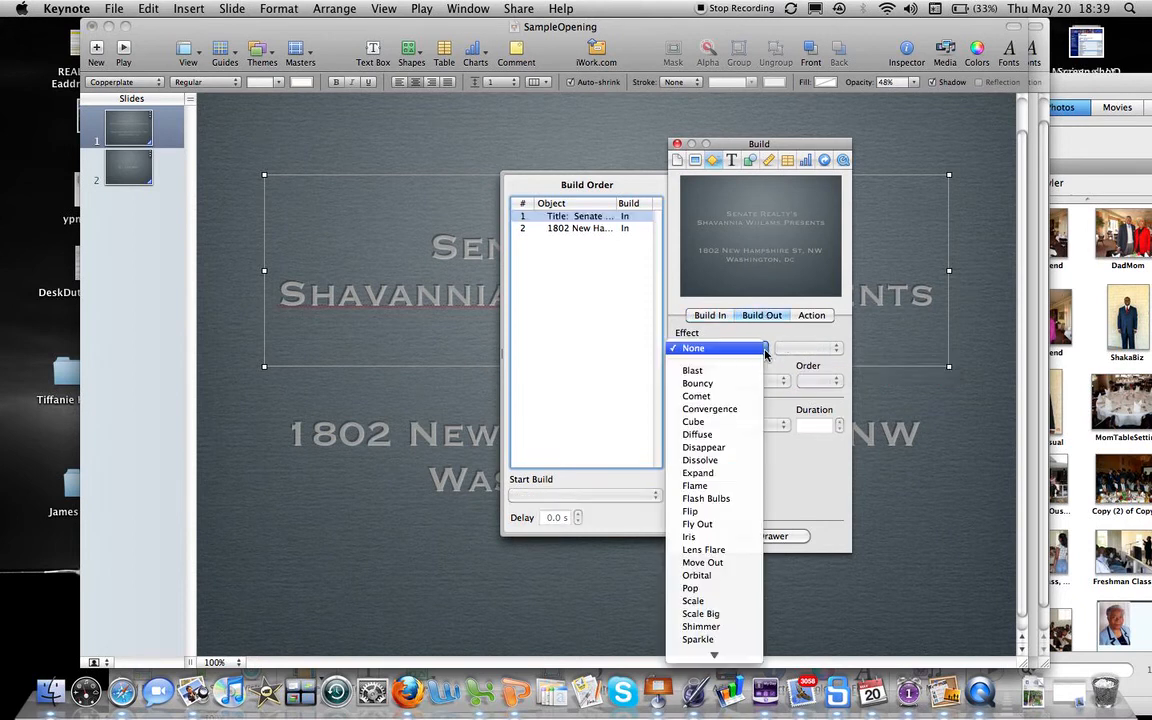
pyautogui.click(738, 371)
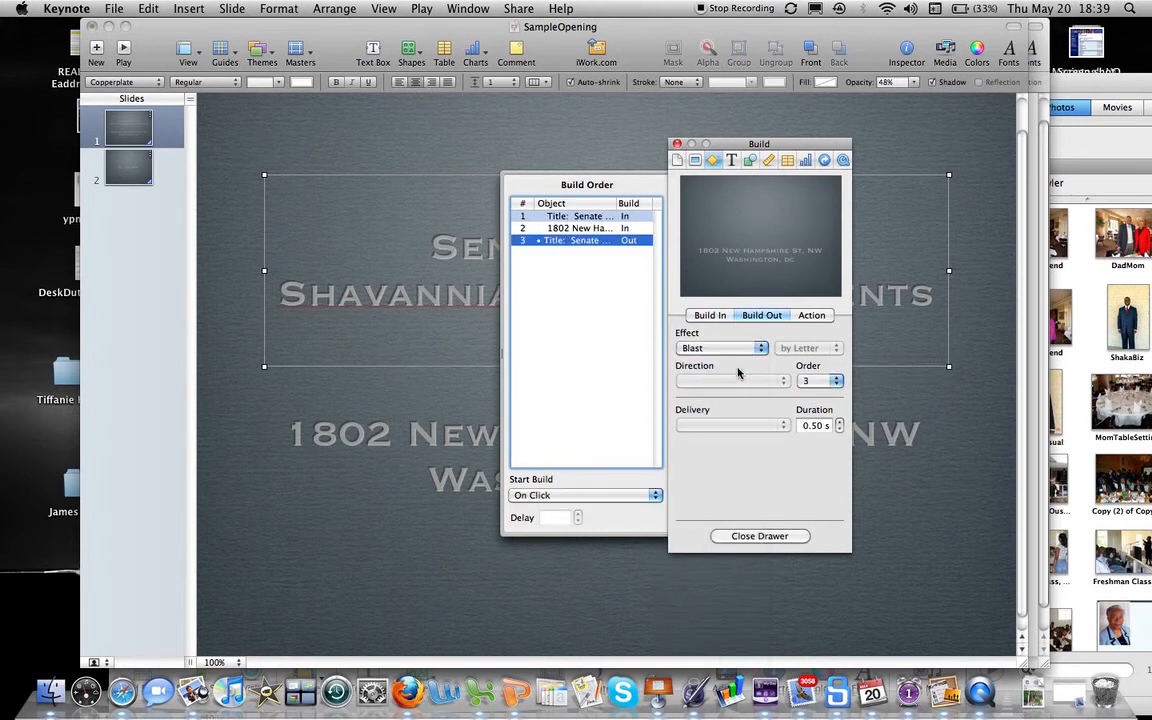
# Step: Set the Blast duration to 3.50 s, starting automatically after build 2
pyautogui.click(840, 423)
pyautogui.click(840, 423)
pyautogui.click(840, 423)
pyautogui.click(840, 428)
pyautogui.click(840, 428)
pyautogui.click(655, 496)
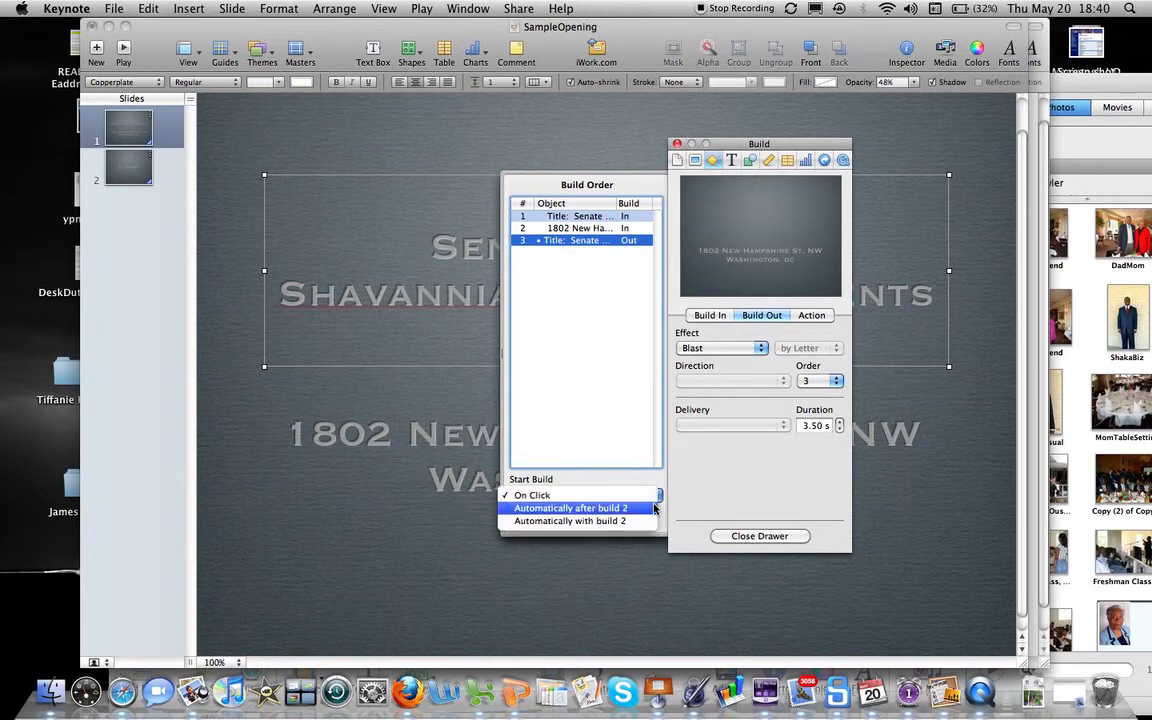
pyautogui.click(654, 509)
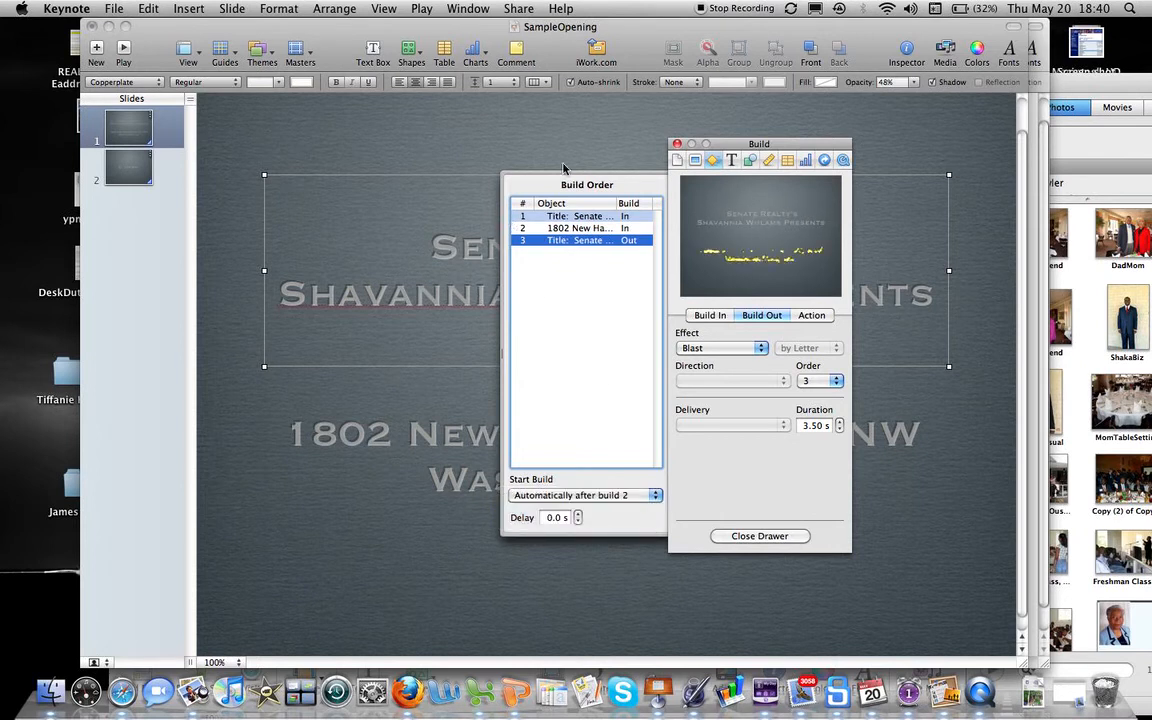
pyautogui.click(677, 145)
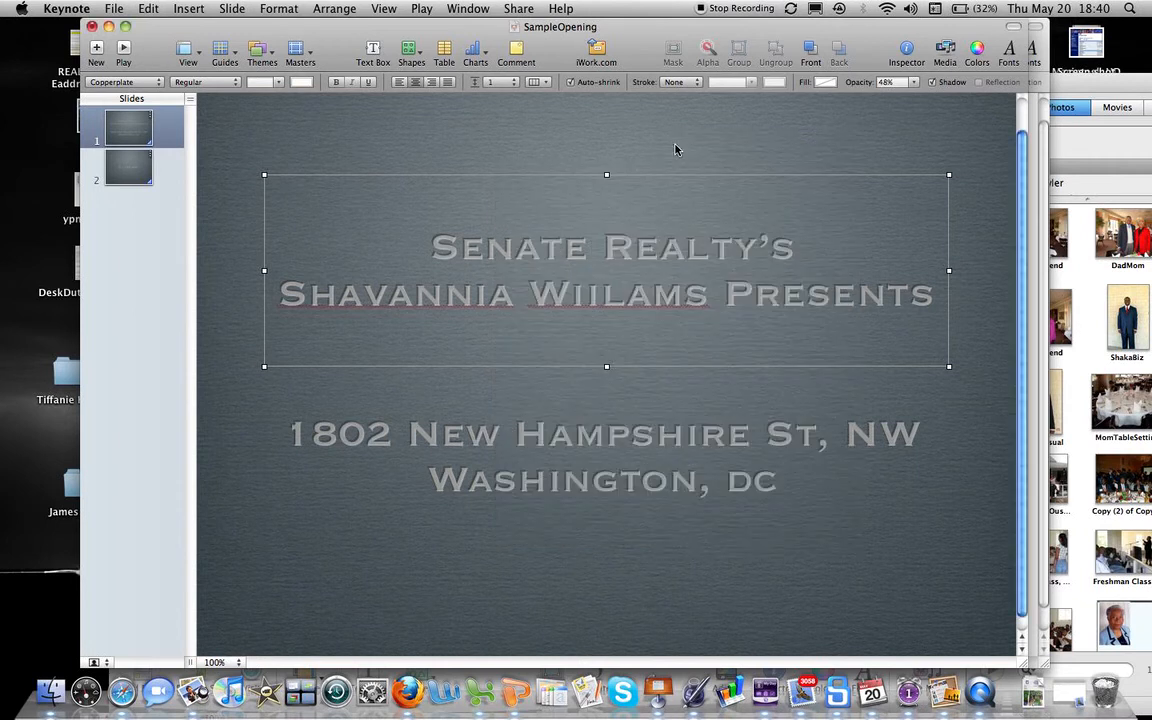
# Step: Play the slideshow to preview the builds through to the $1,199,990 price slide
pyautogui.click(120, 47)
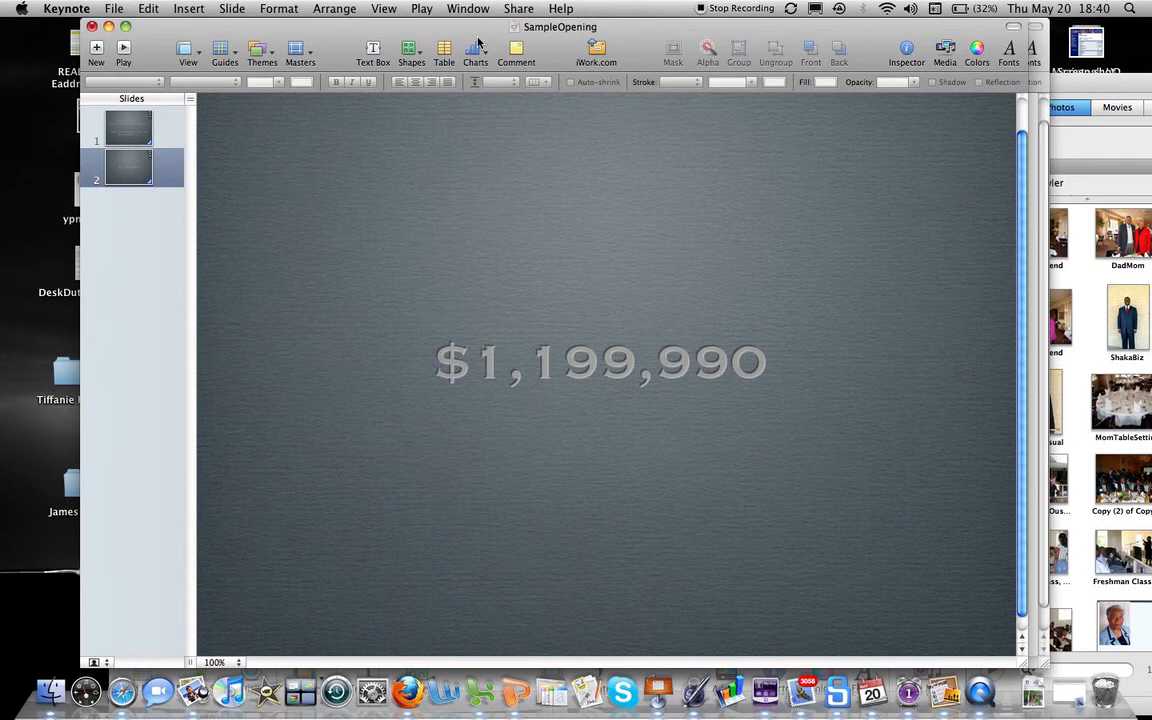
# Step: Set up a QuickTime export with Fixed Timing playback, 5.0 s slides and 2.0 s builds
pyautogui.click(518, 9)
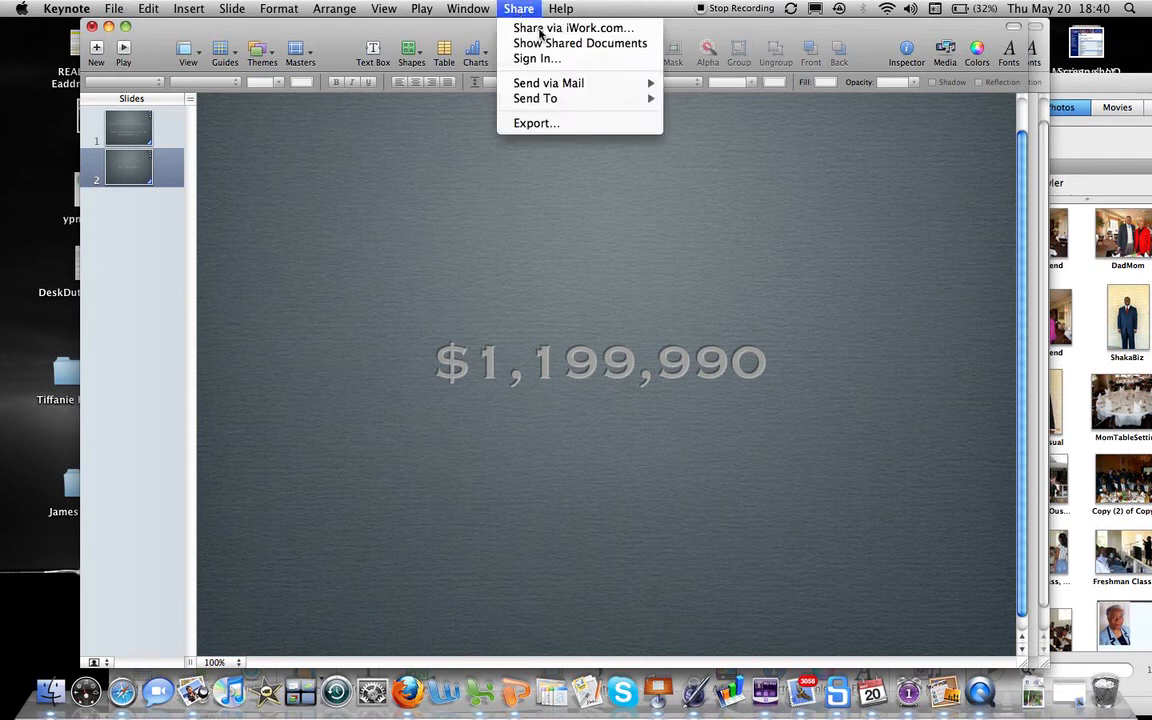
pyautogui.click(536, 123)
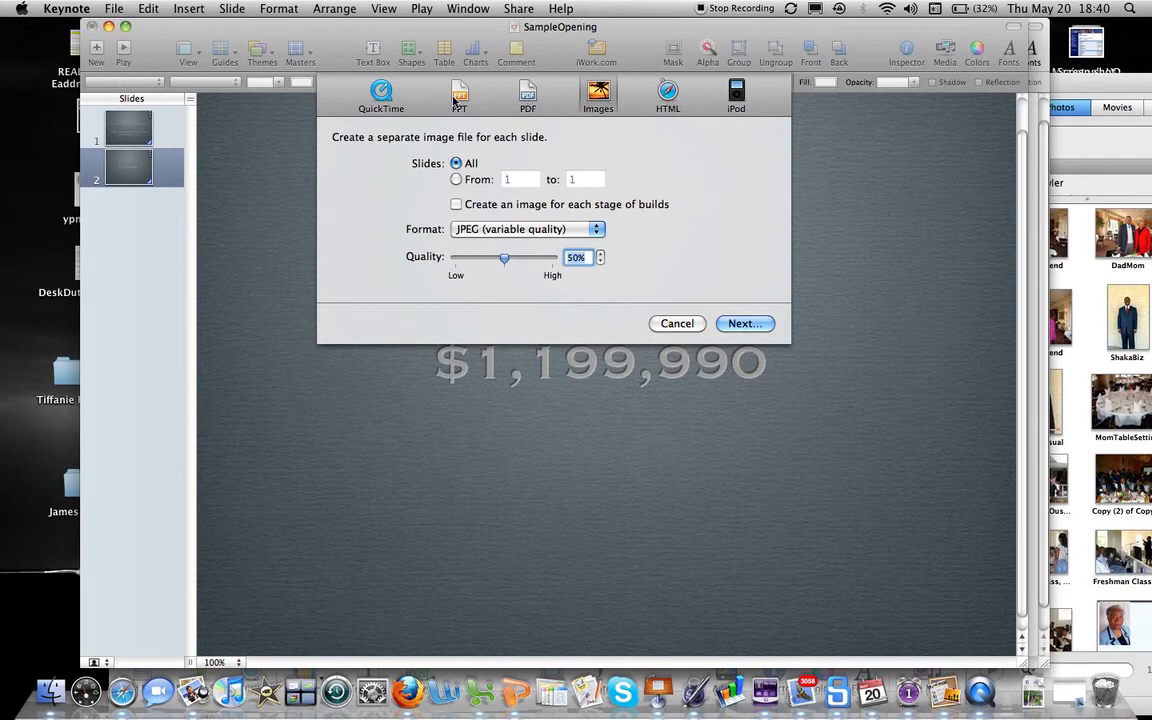
pyautogui.click(384, 93)
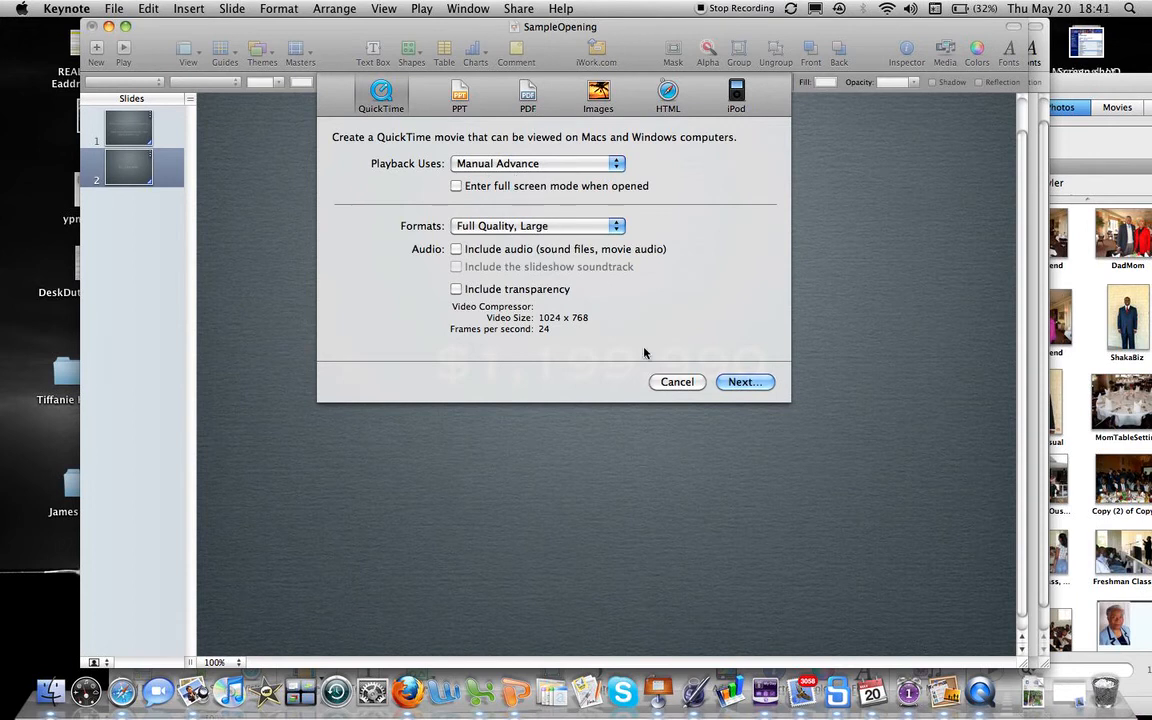
pyautogui.click(611, 167)
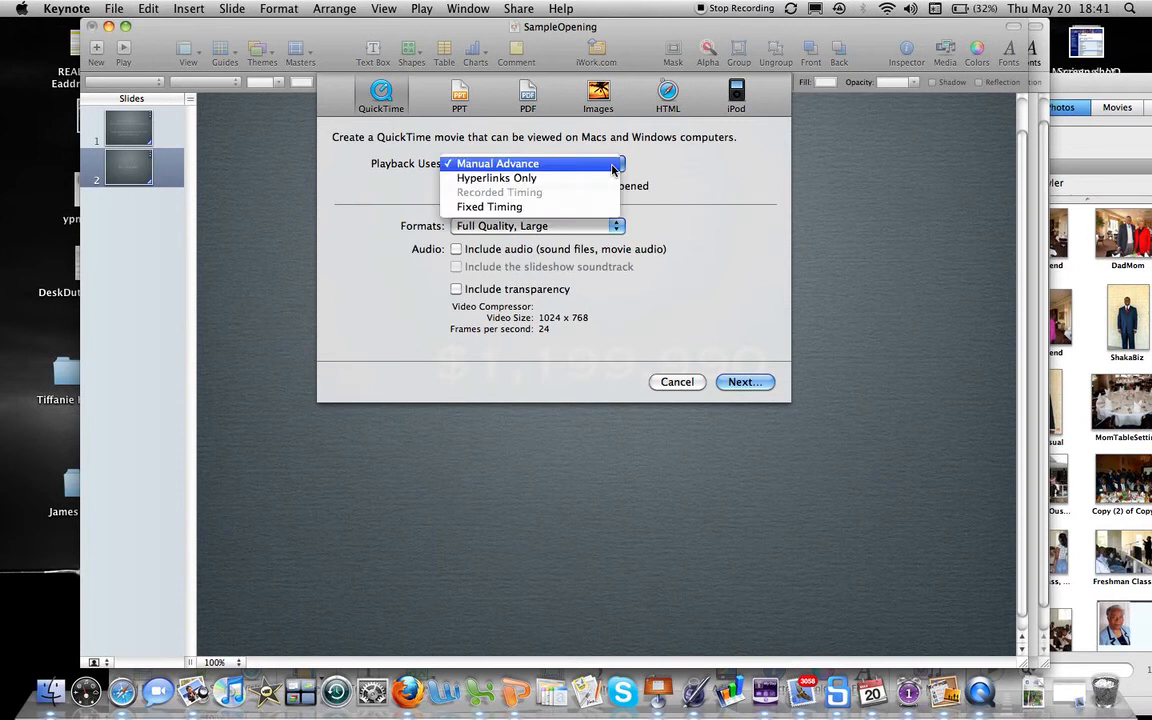
pyautogui.click(612, 166)
pyautogui.click(614, 164)
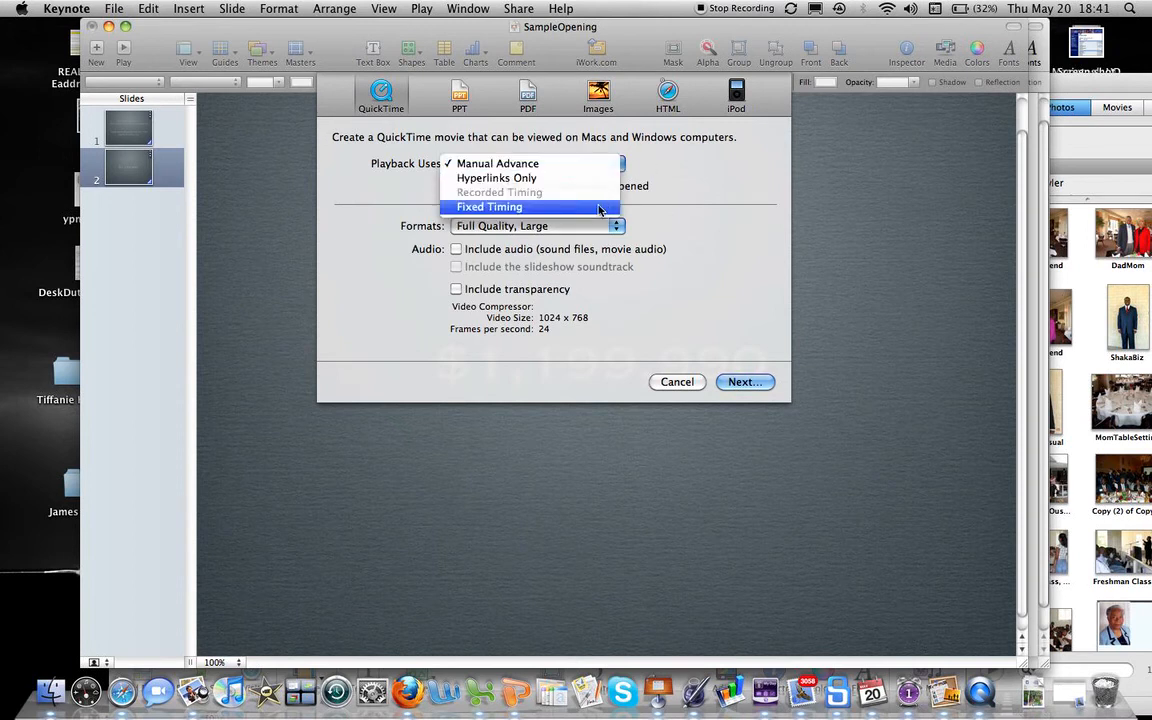
pyautogui.click(598, 208)
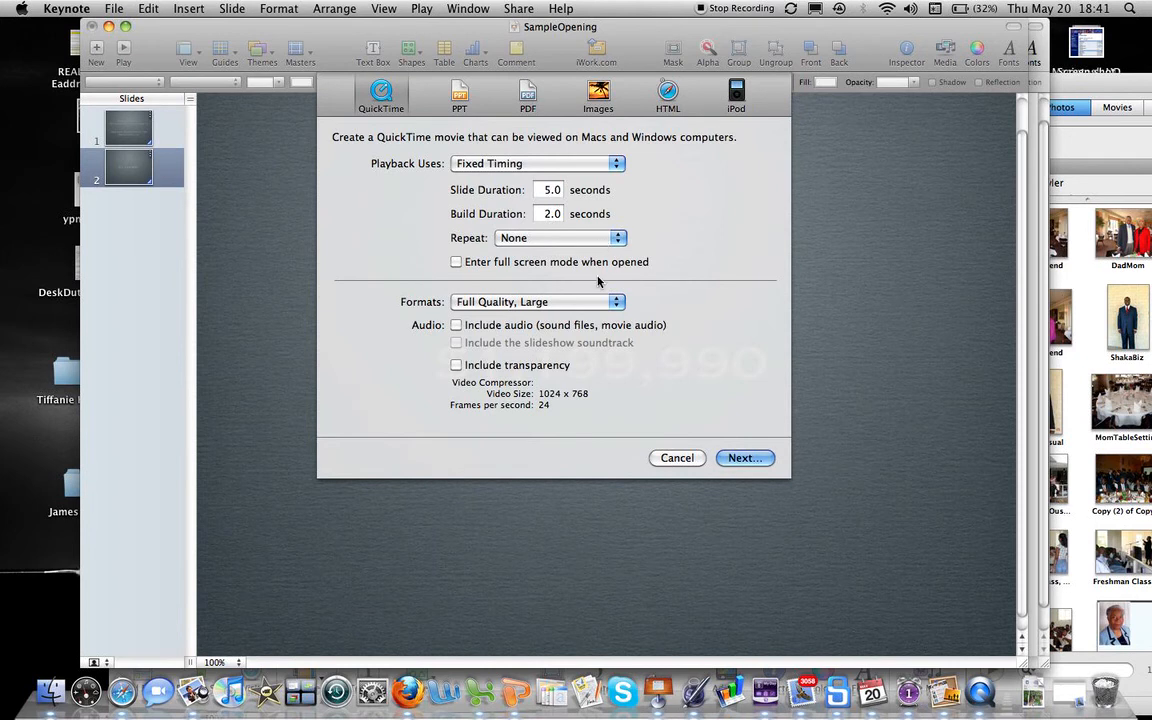
# Step: Export the SampleOpening movie into the LJ Productions folder, found by searching 'ljw'
pyautogui.click(745, 458)
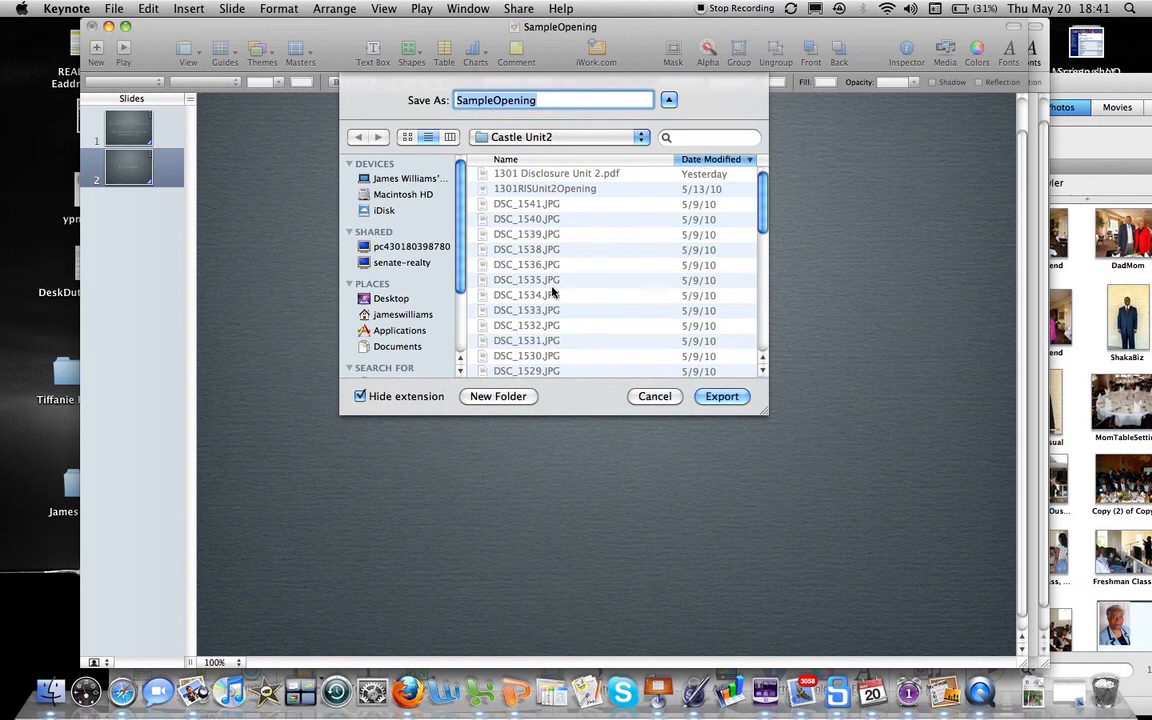
pyautogui.click(688, 139)
pyautogui.write('ljw')
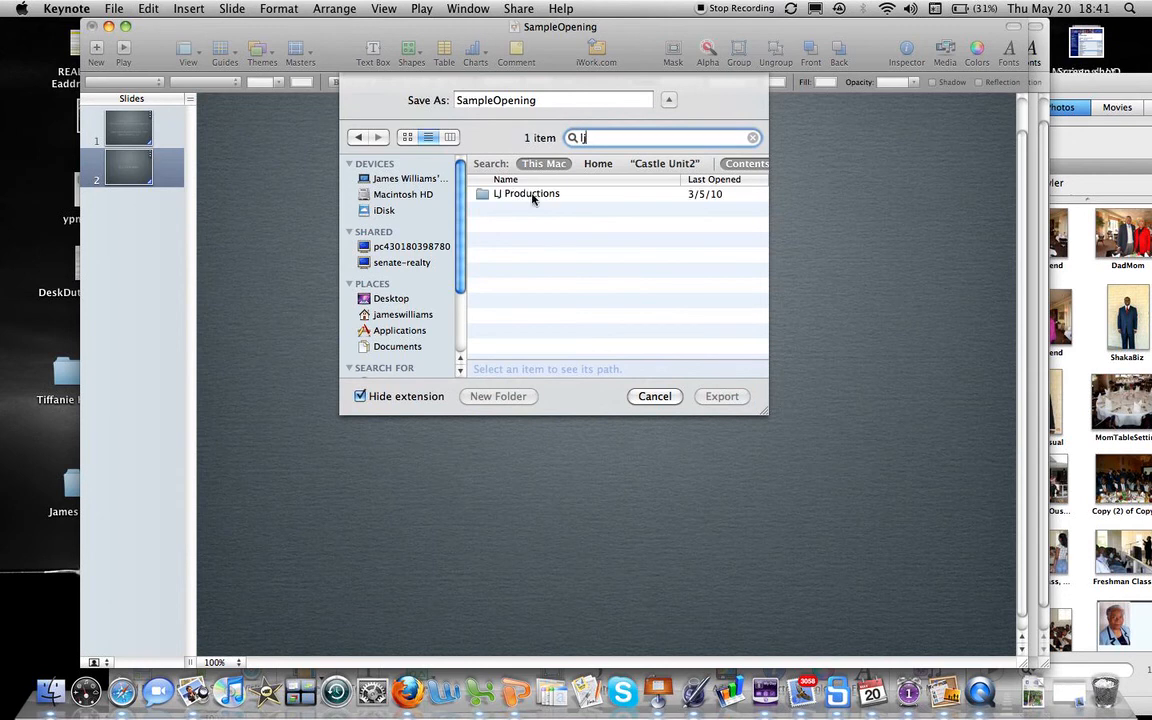
pyautogui.click(520, 196)
pyautogui.doubleClick(520, 195)
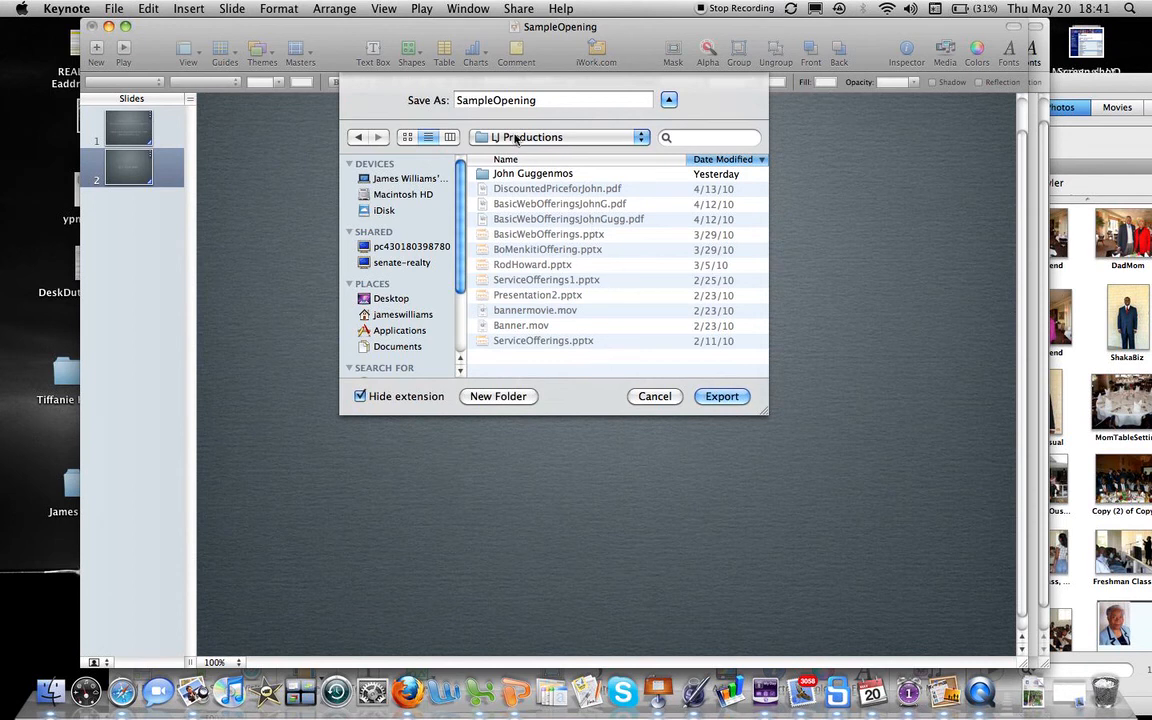
pyautogui.click(722, 397)
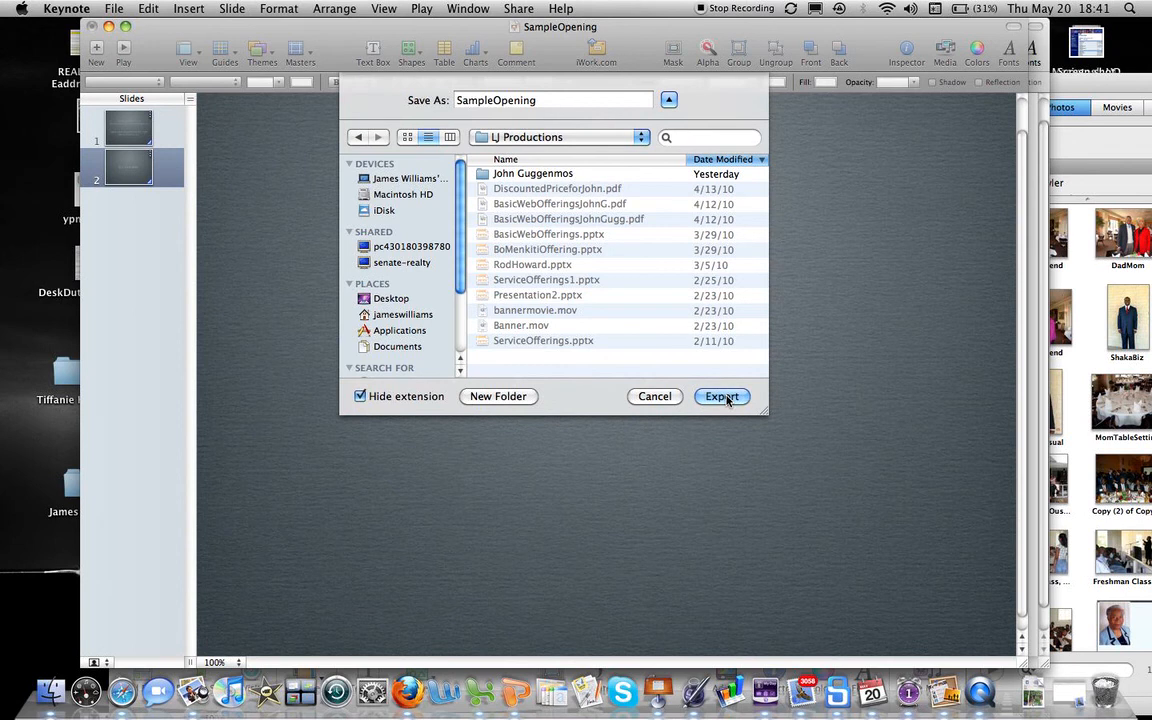